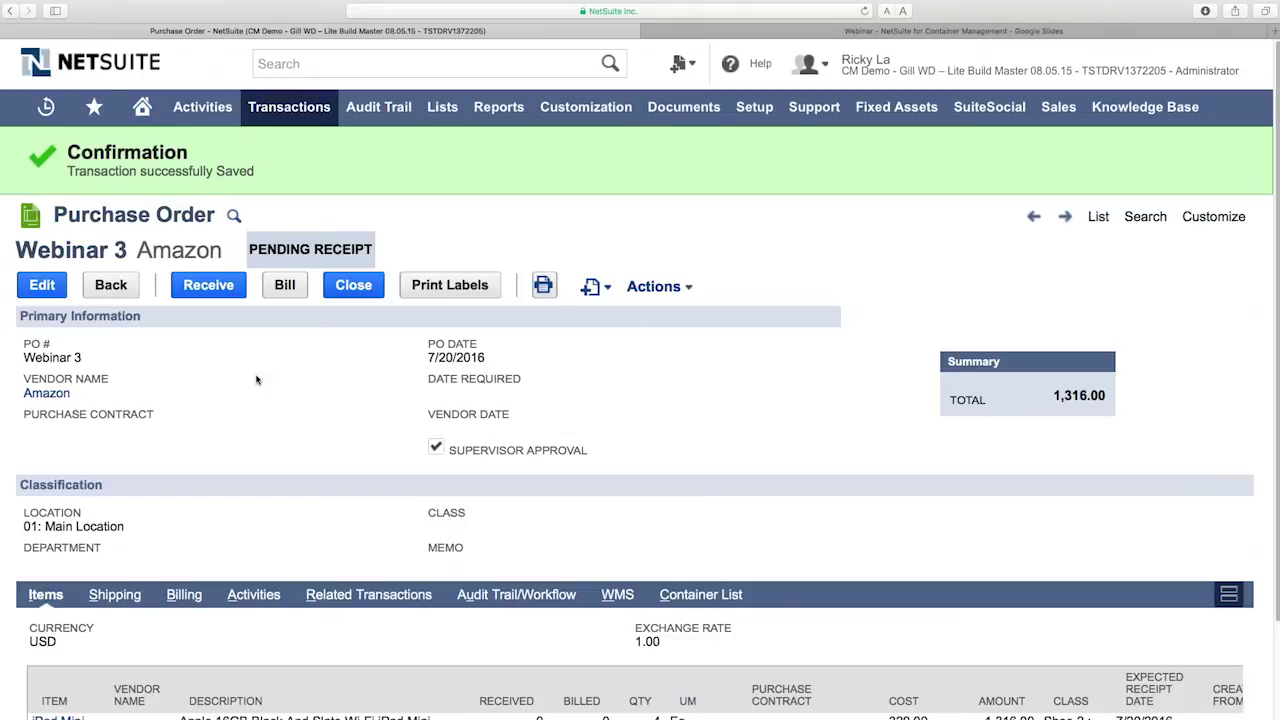
scroll(99, 243, "down", 3)
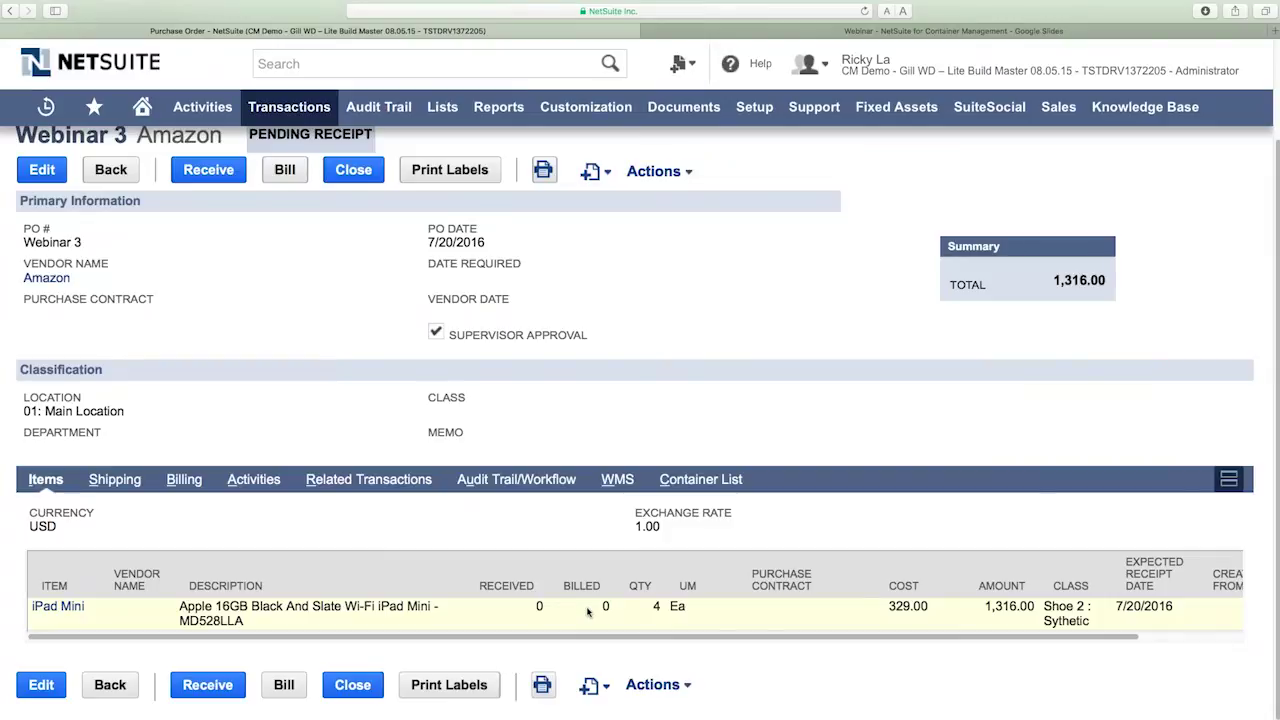
scroll(432, 455, "up", 3)
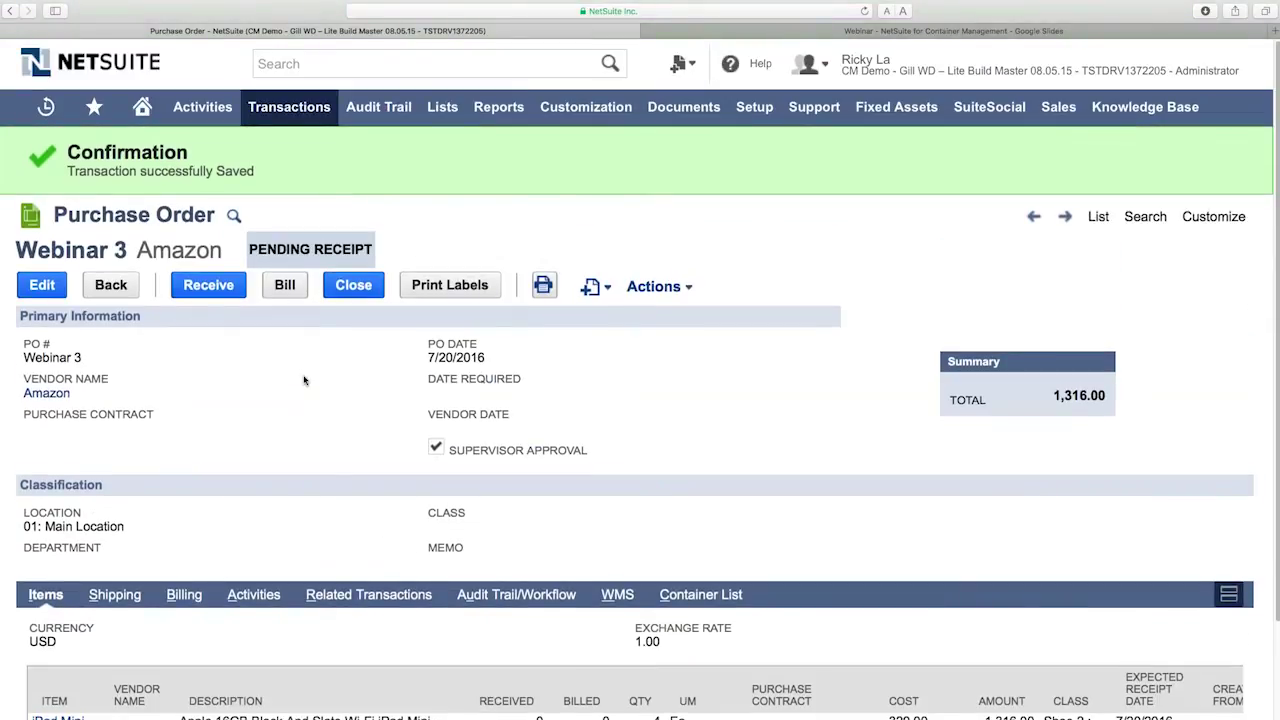
scroll(301, 388, "down", 3)
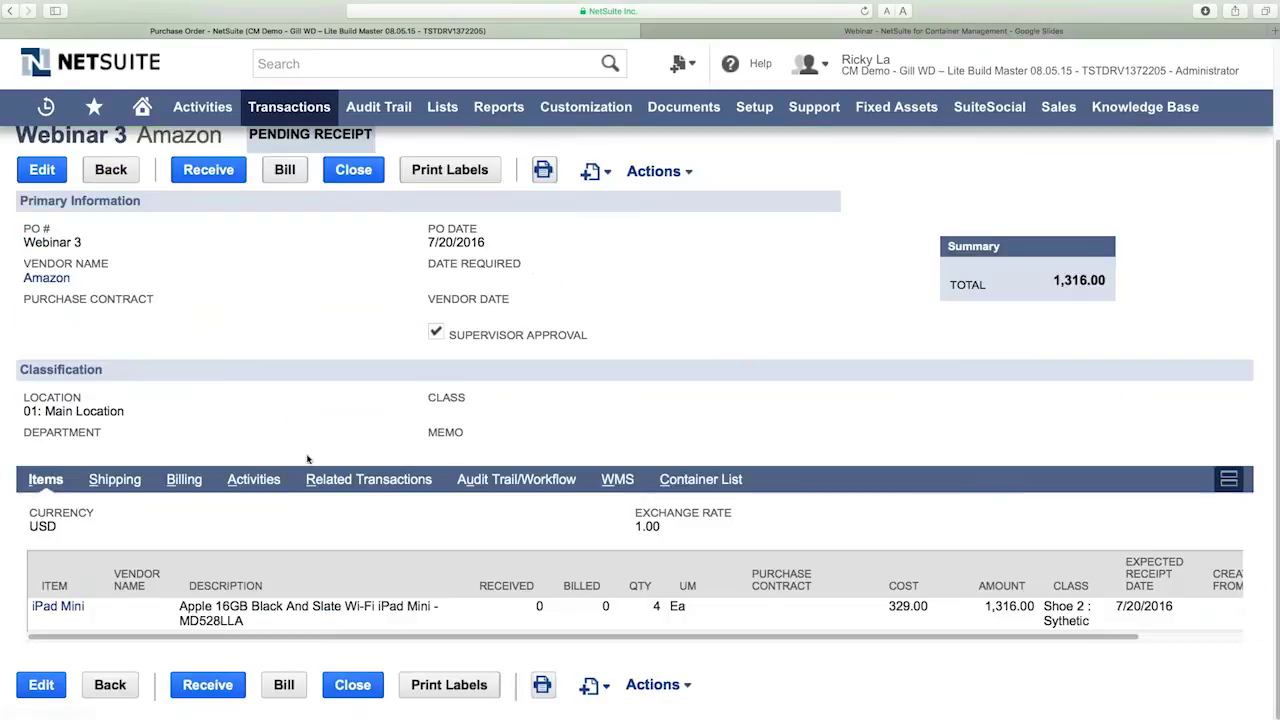
scroll(640, 420, "up", 3)
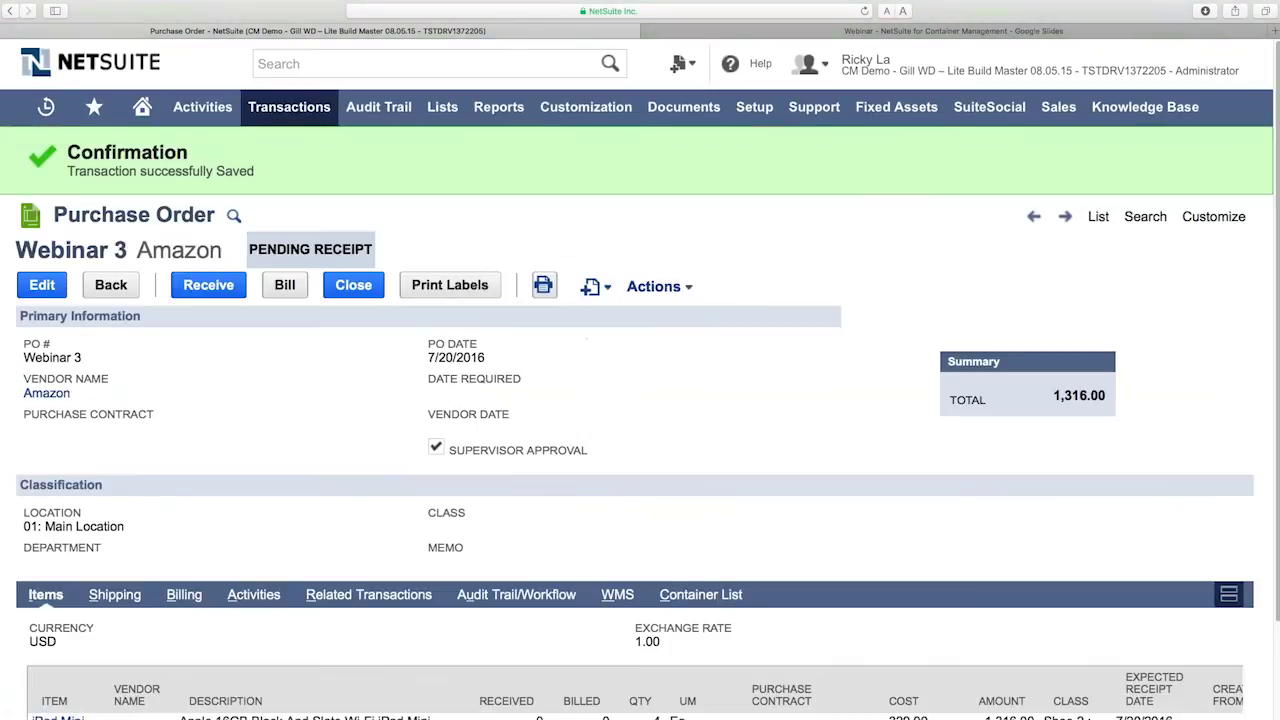
Start a new record in the Container Management container list and enlarge the page for readability.
mouse_move(442, 110)
mouse_move(451, 643)
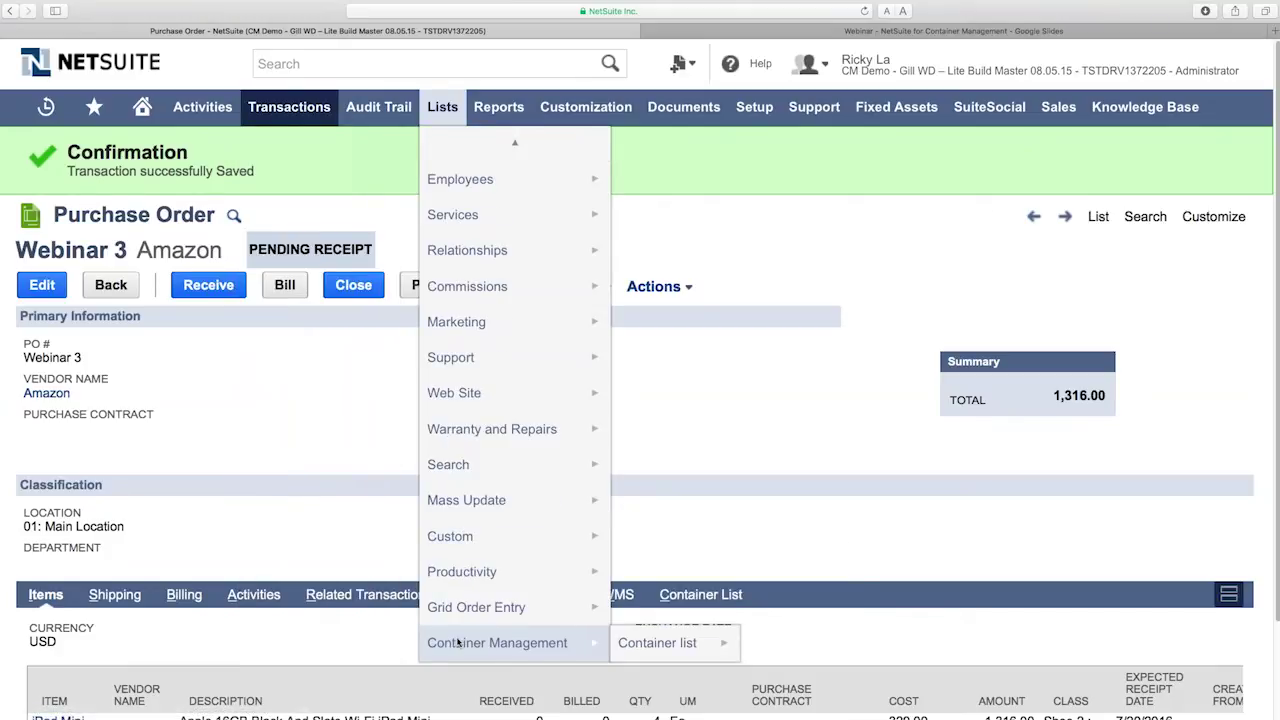
mouse_move(660, 643)
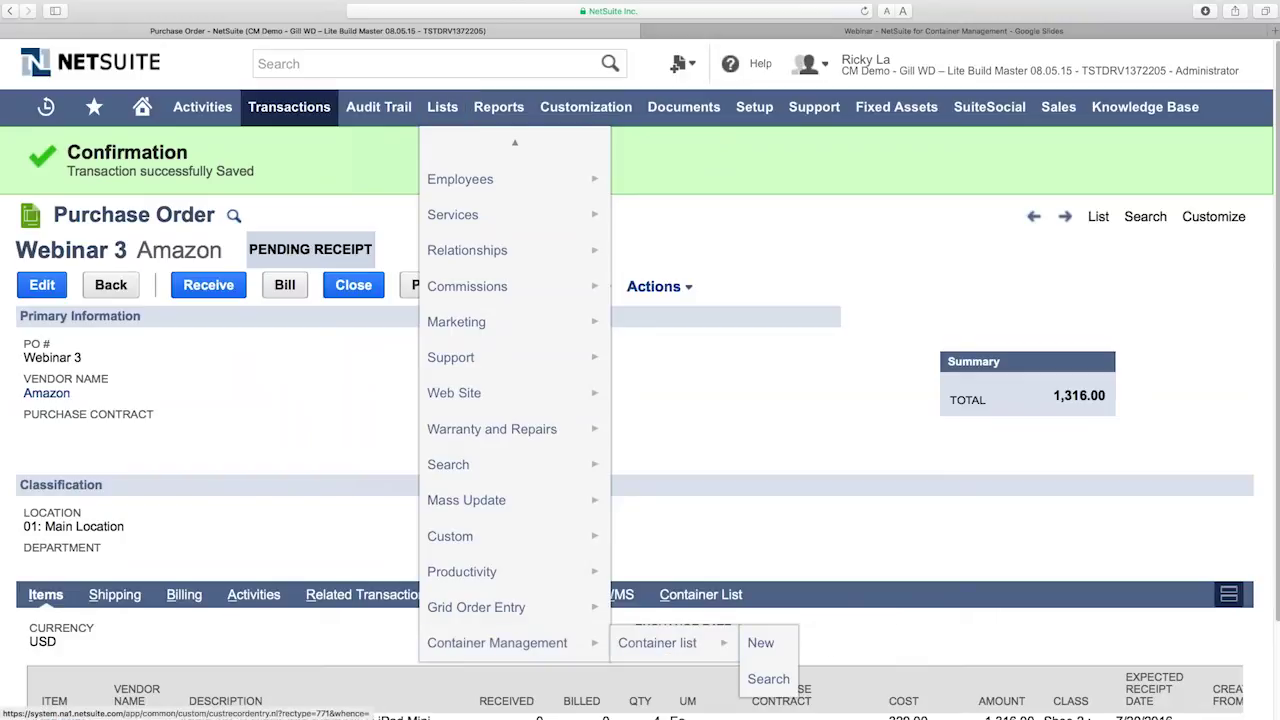
left_click(763, 643)
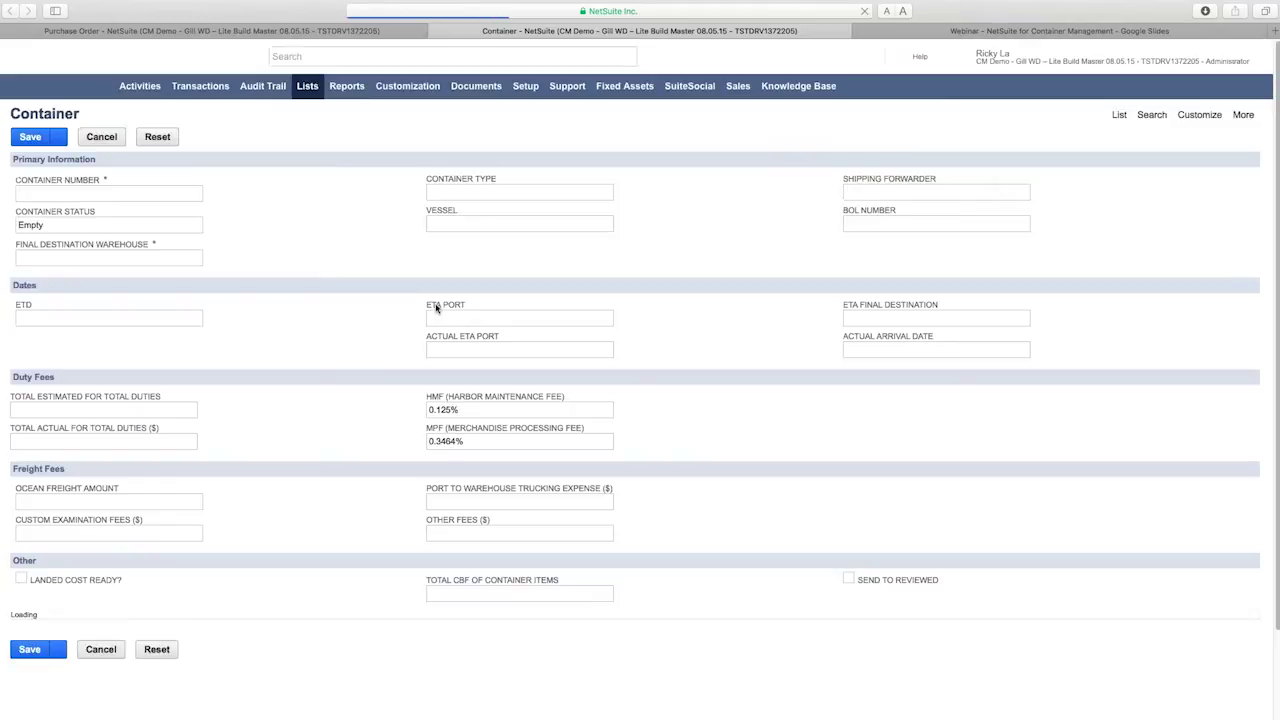
key("super+equal")
key("super+equal")
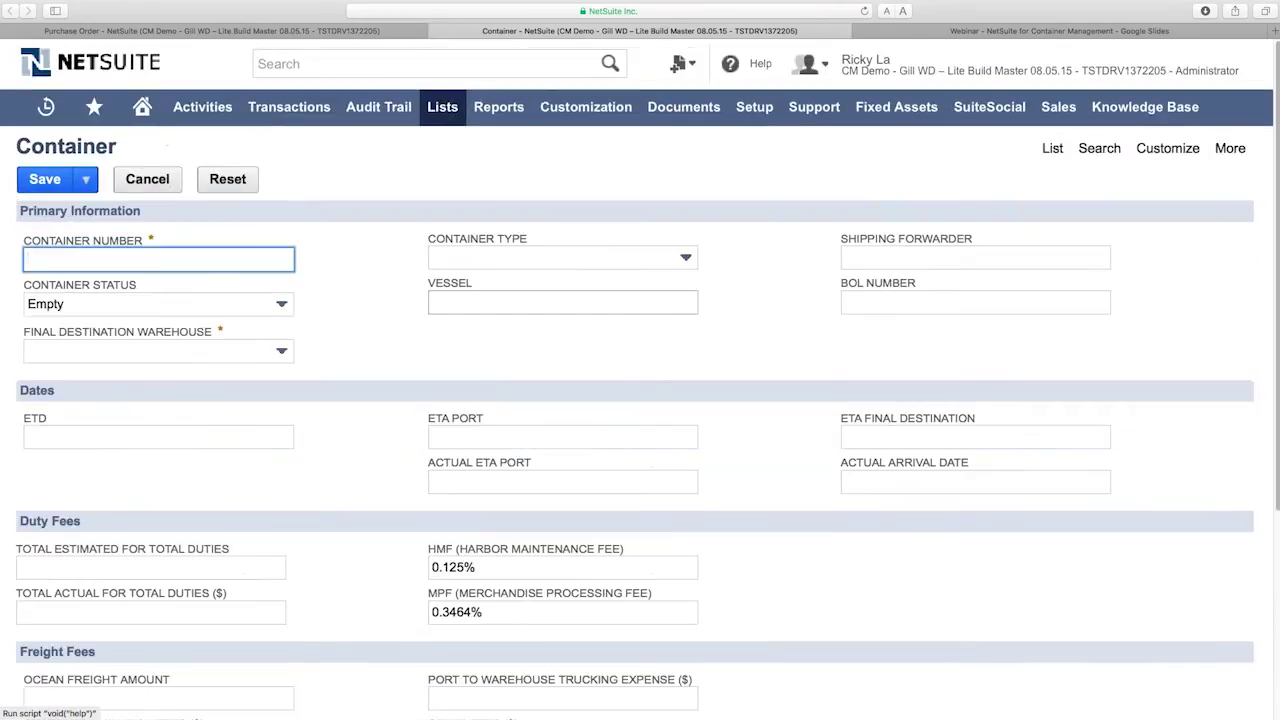
Enter the container's name, made of a first name plus "container", as its number and set the container type to 40ft.
type("Richard'")
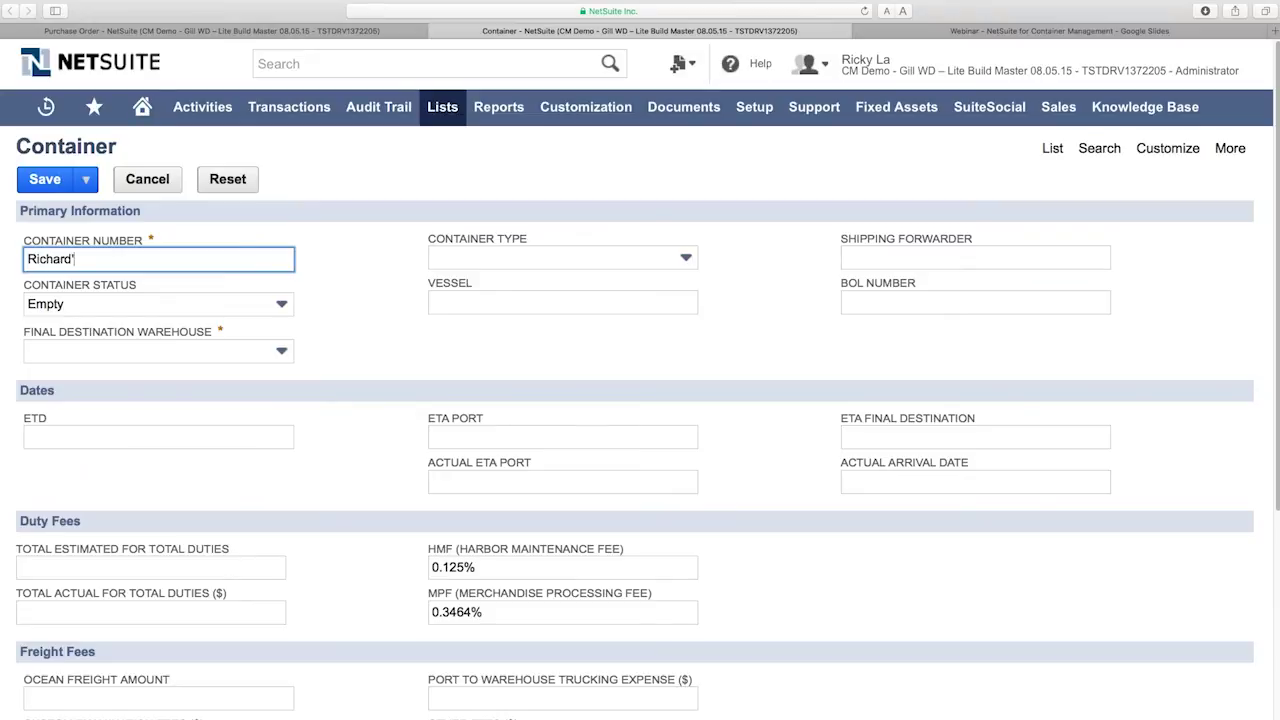
type("s container")
mouse_move(309, 437)
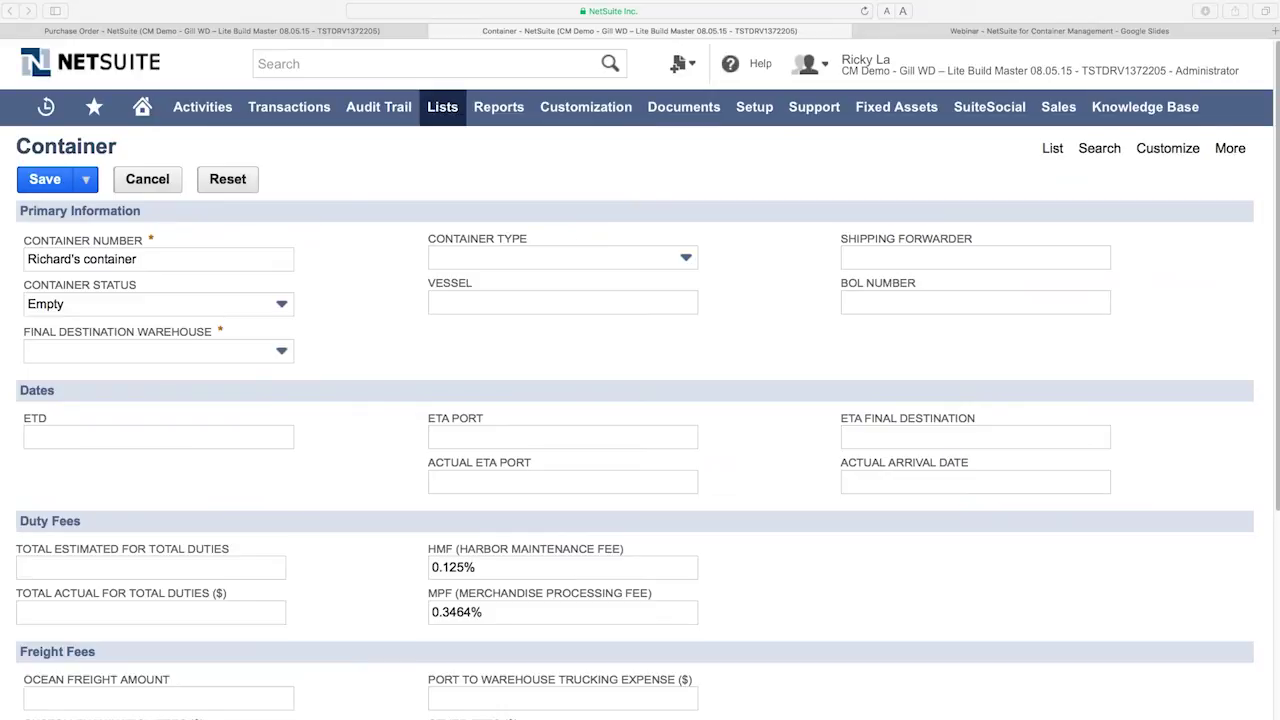
left_click(590, 254)
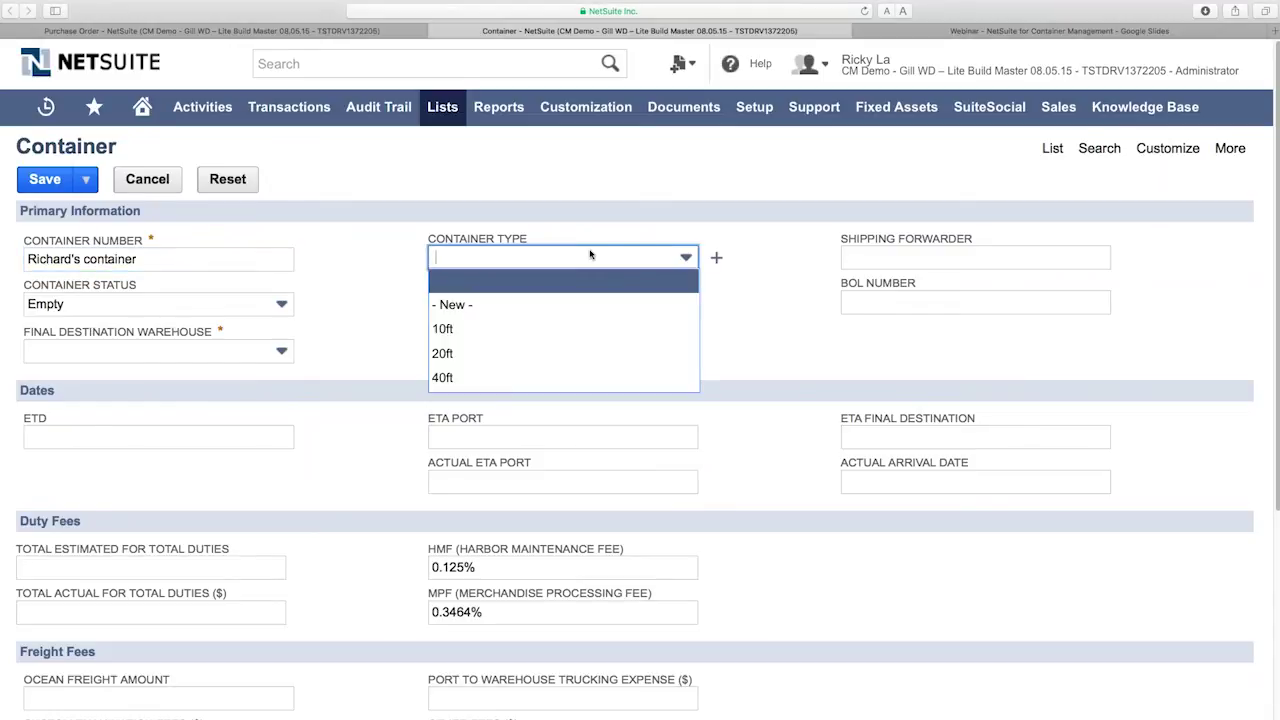
left_click(543, 378)
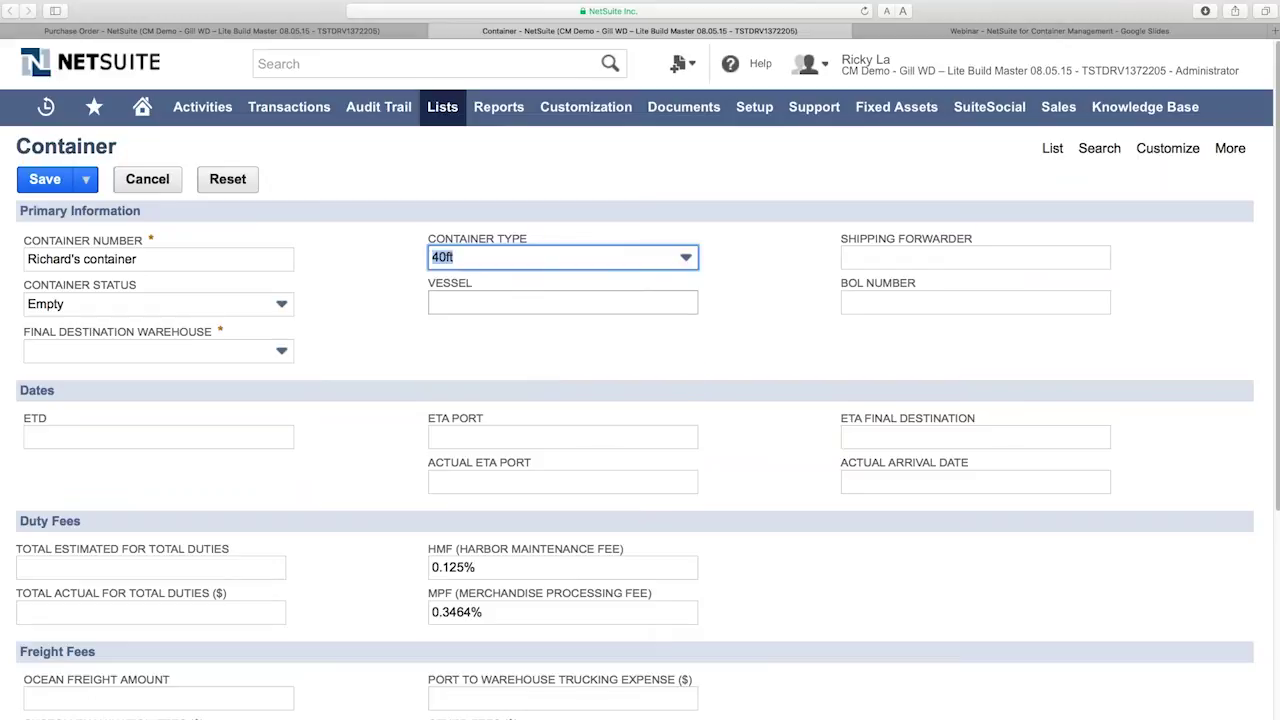
Set the container's ETD to 7/28/2016.
left_click(521, 303)
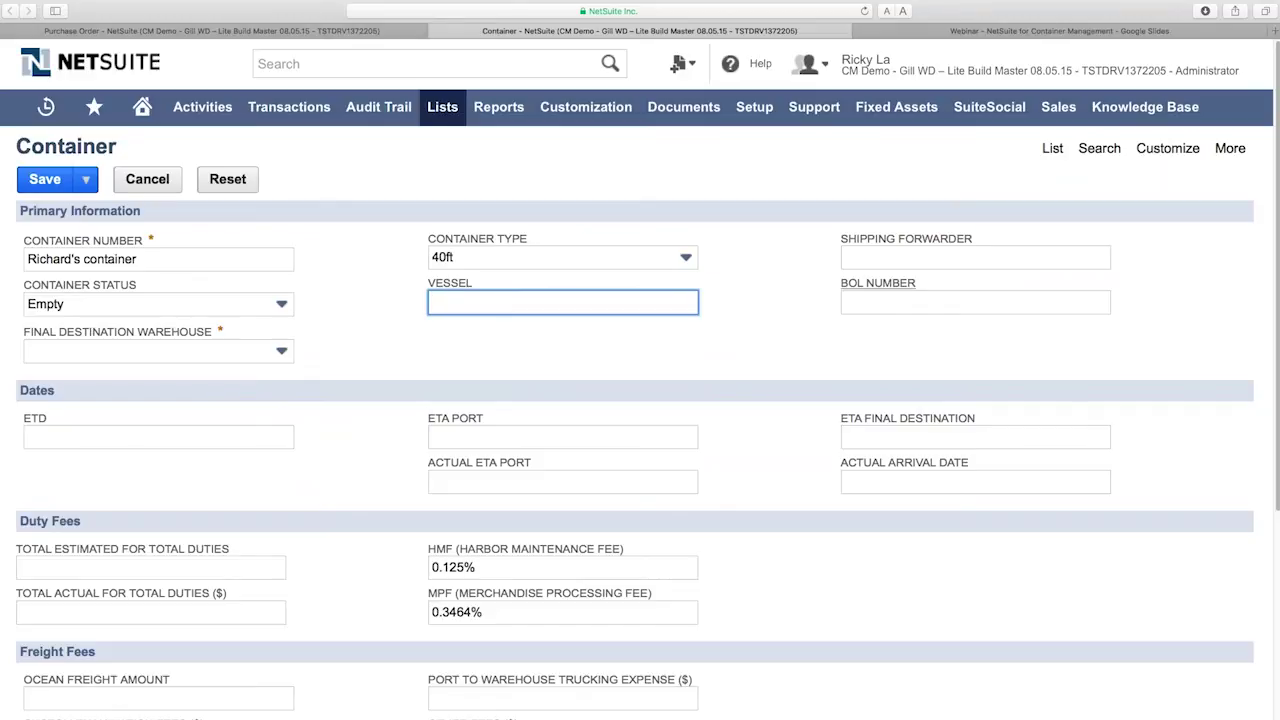
left_click(240, 436)
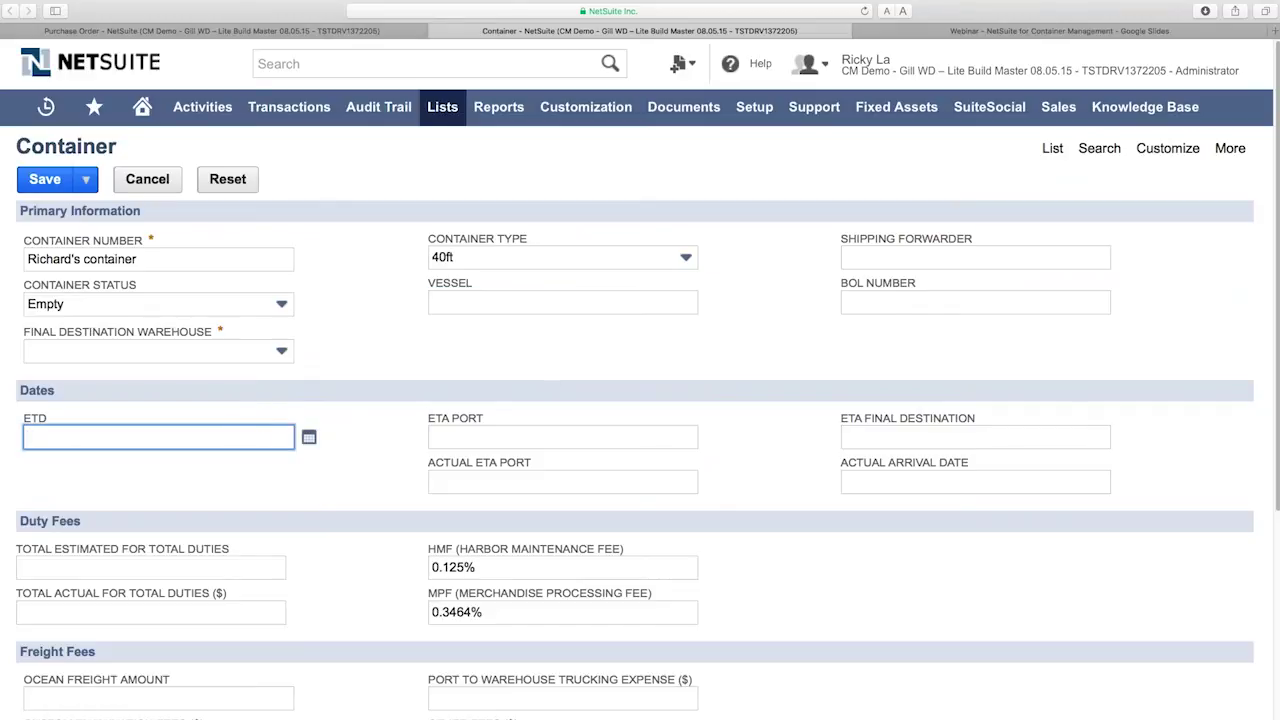
left_click(308, 437)
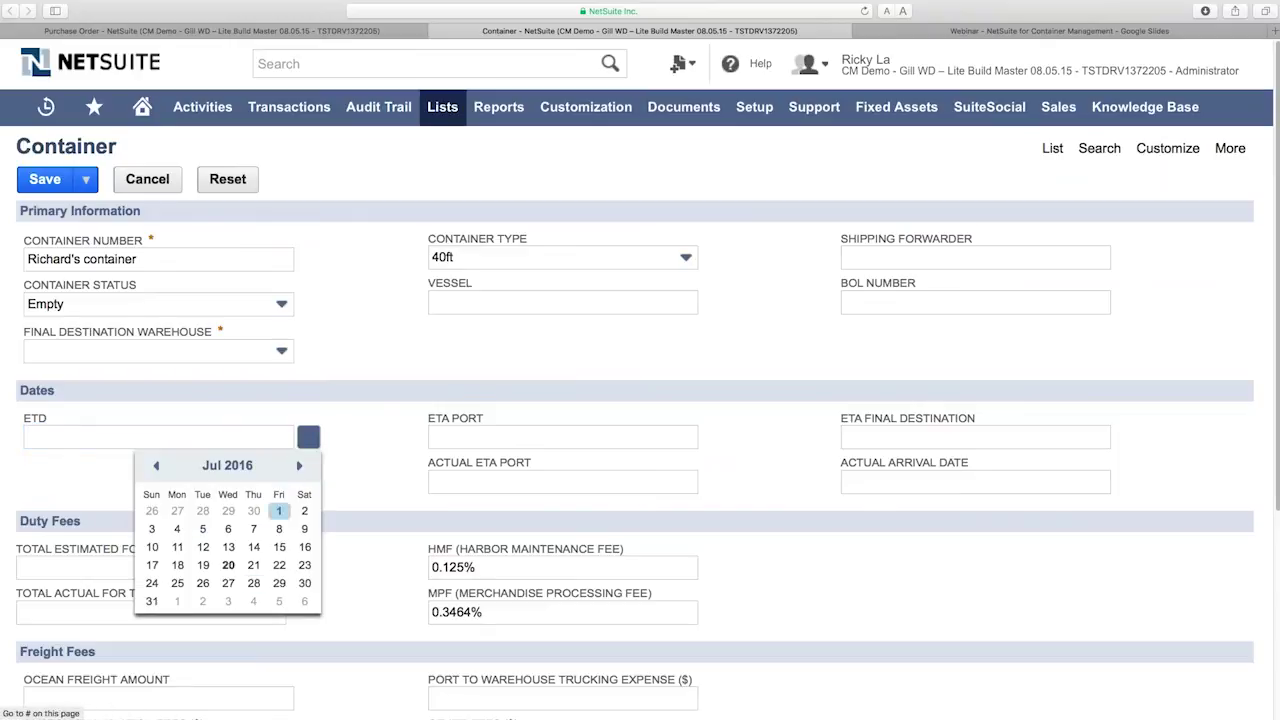
left_click(254, 583)
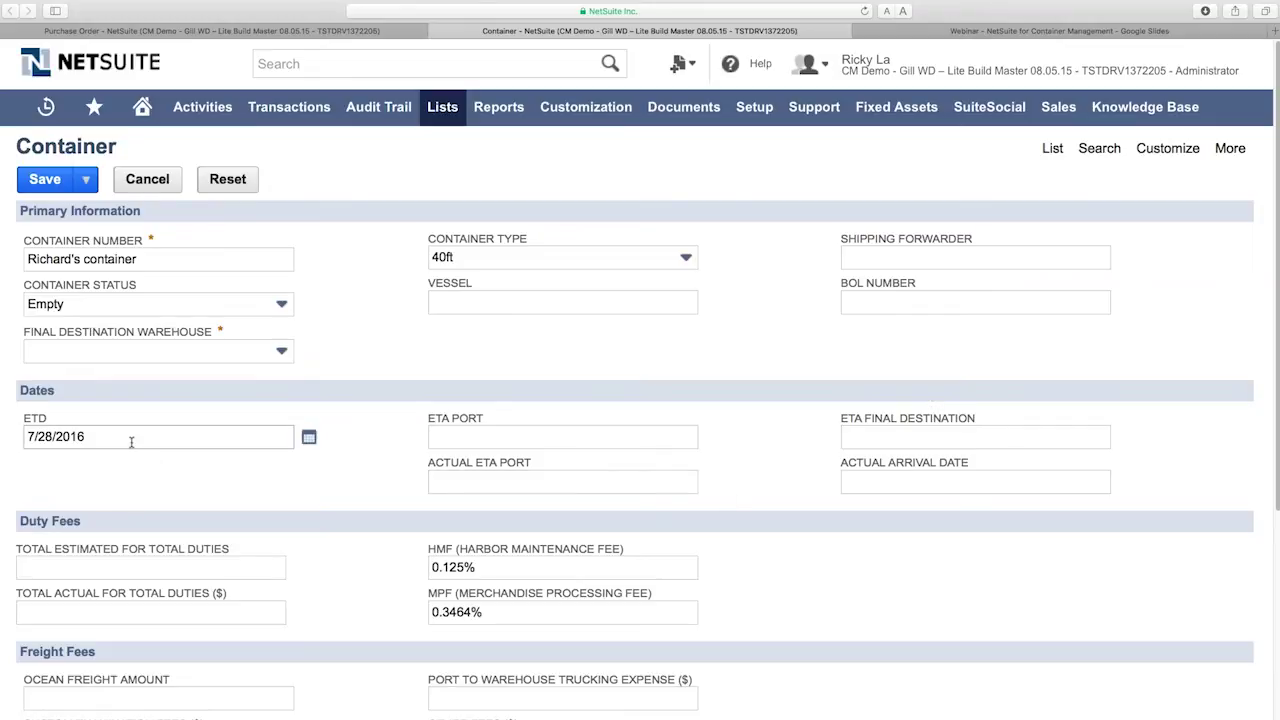
Set the final destination warehouse to 01: Main Location and save the new container record.
left_click(910, 490)
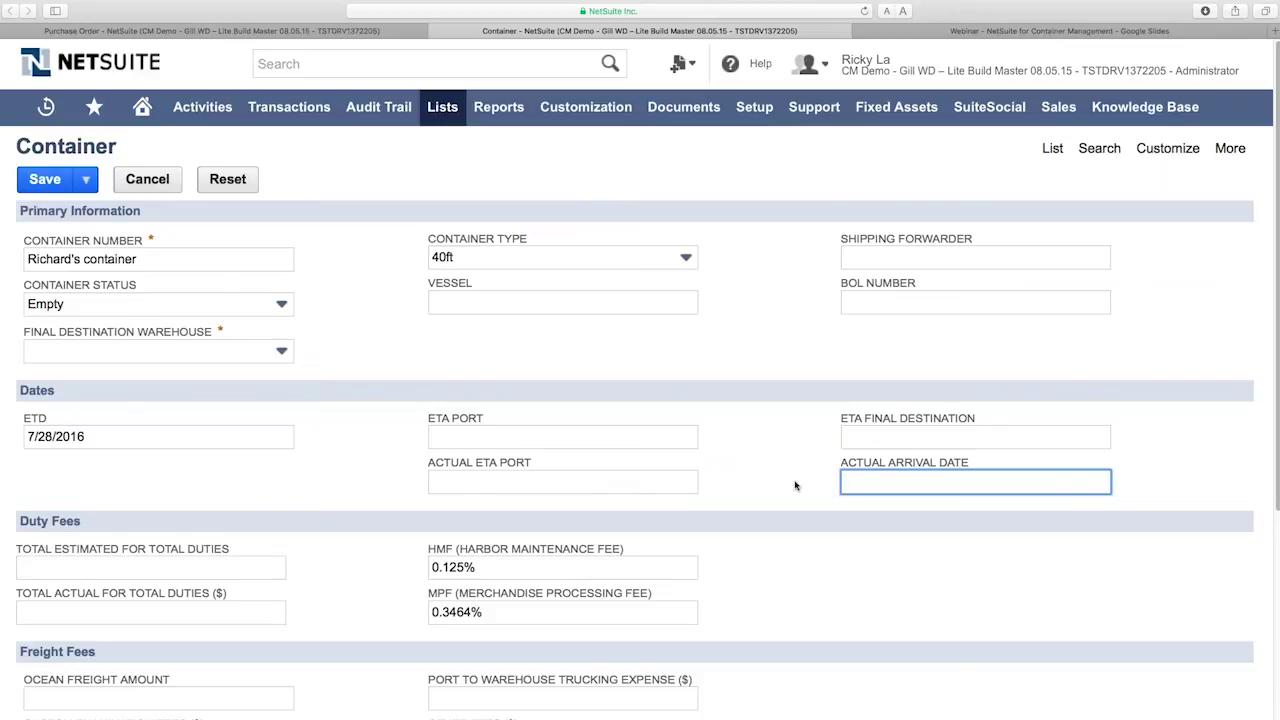
scroll(412, 396, "down", 1)
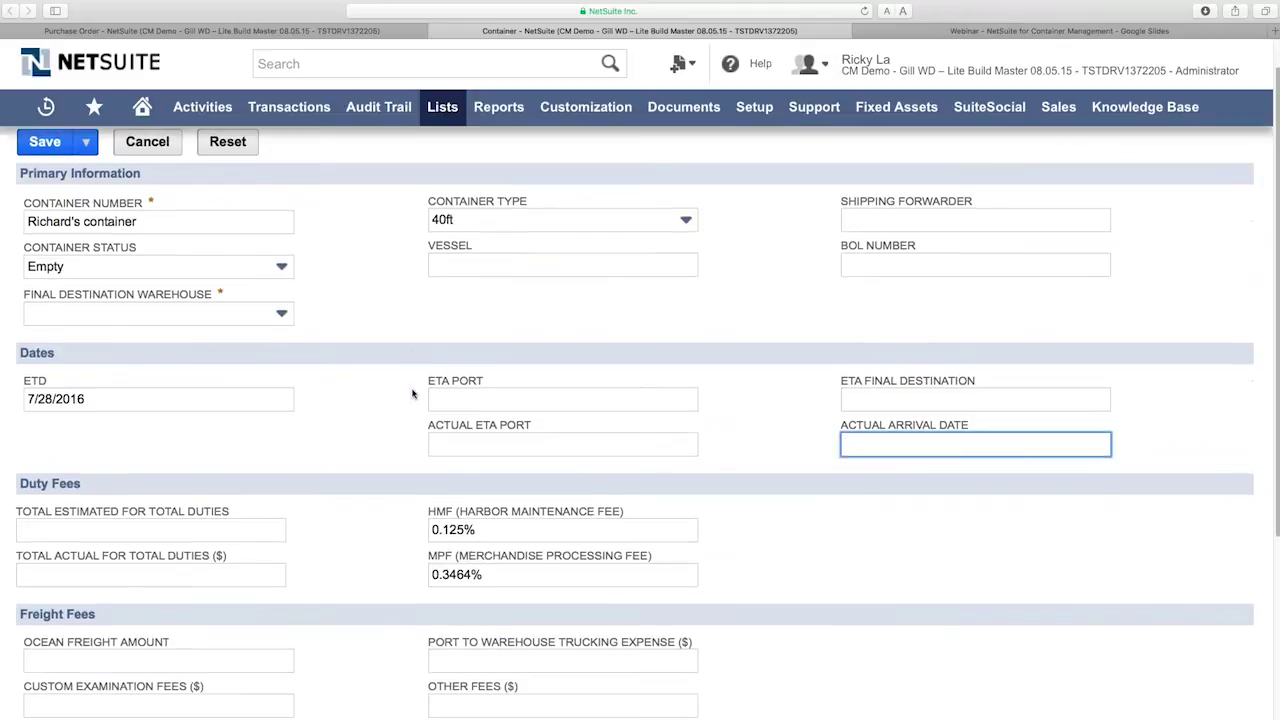
scroll(367, 448, "down", 3)
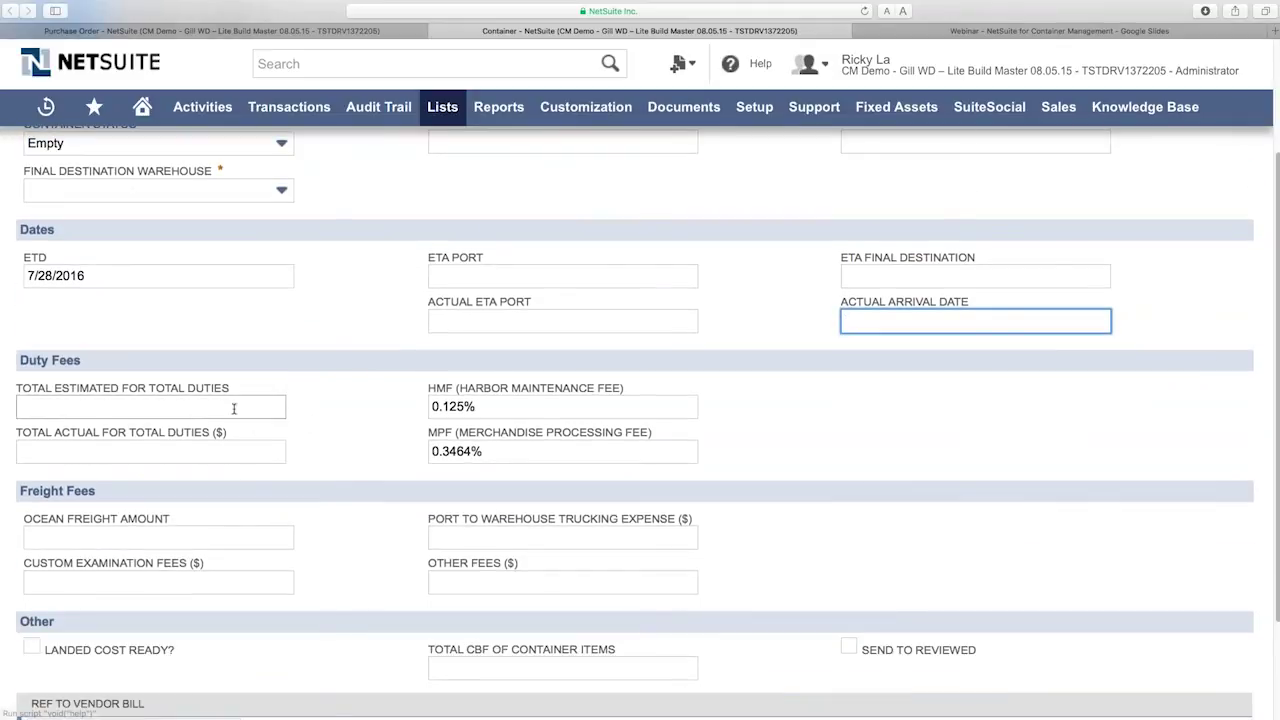
scroll(360, 532, "down", 1)
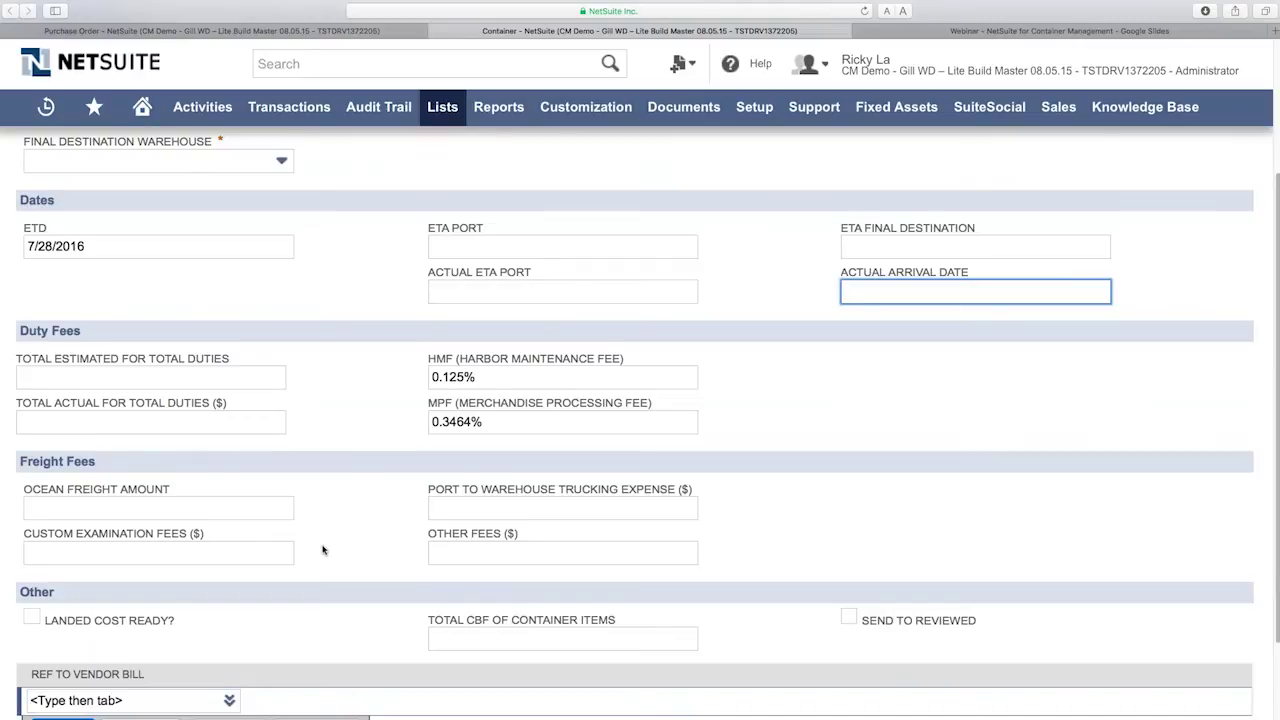
scroll(323, 549, "up", 4)
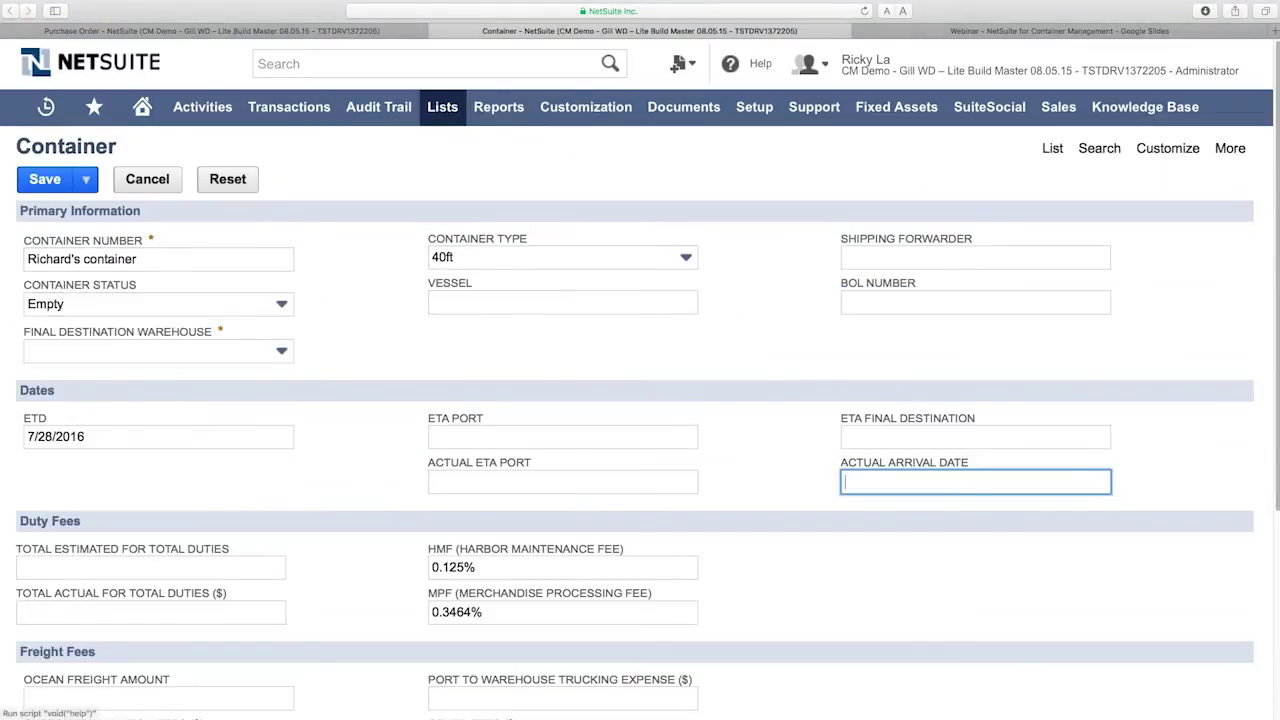
left_click(192, 355)
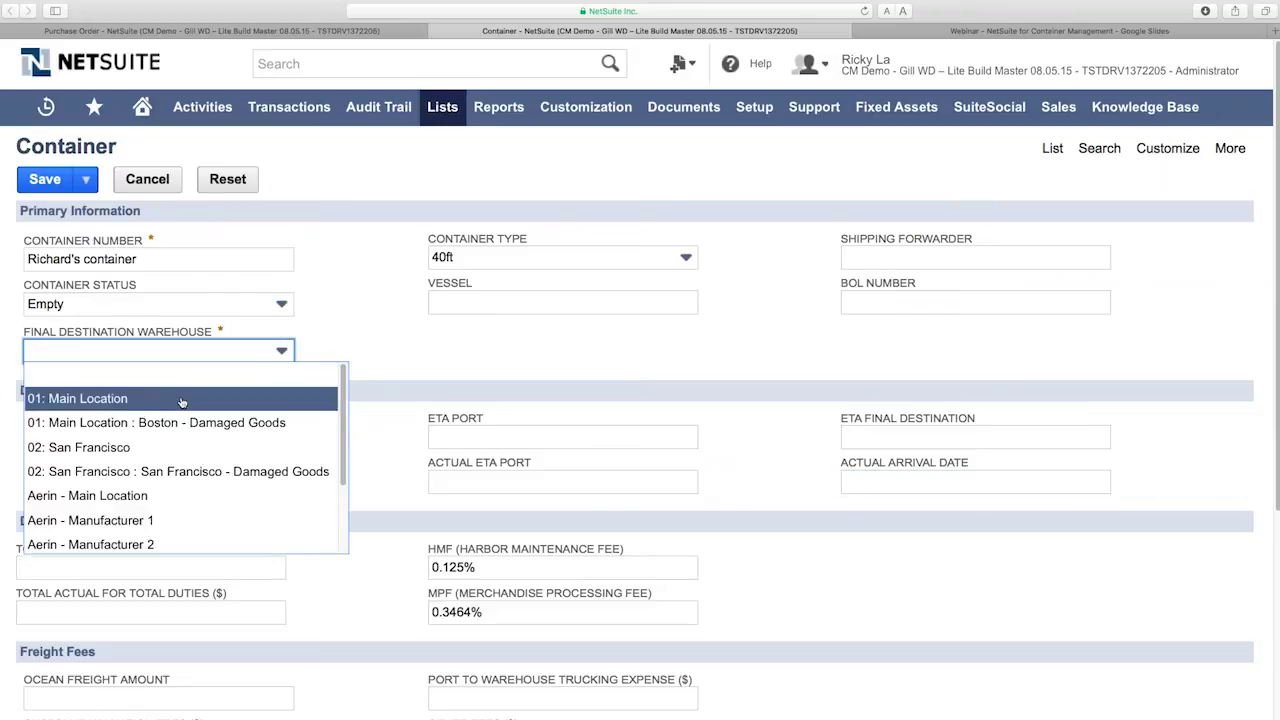
left_click(181, 398)
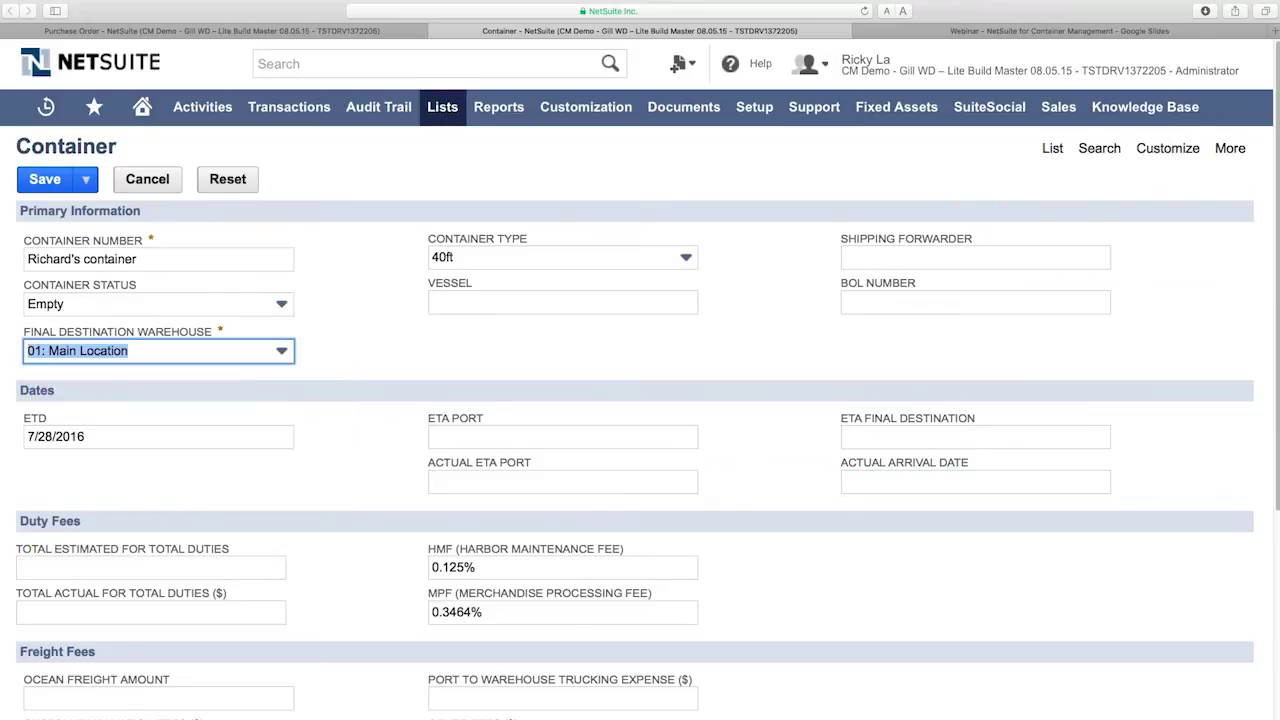
left_click(44, 179)
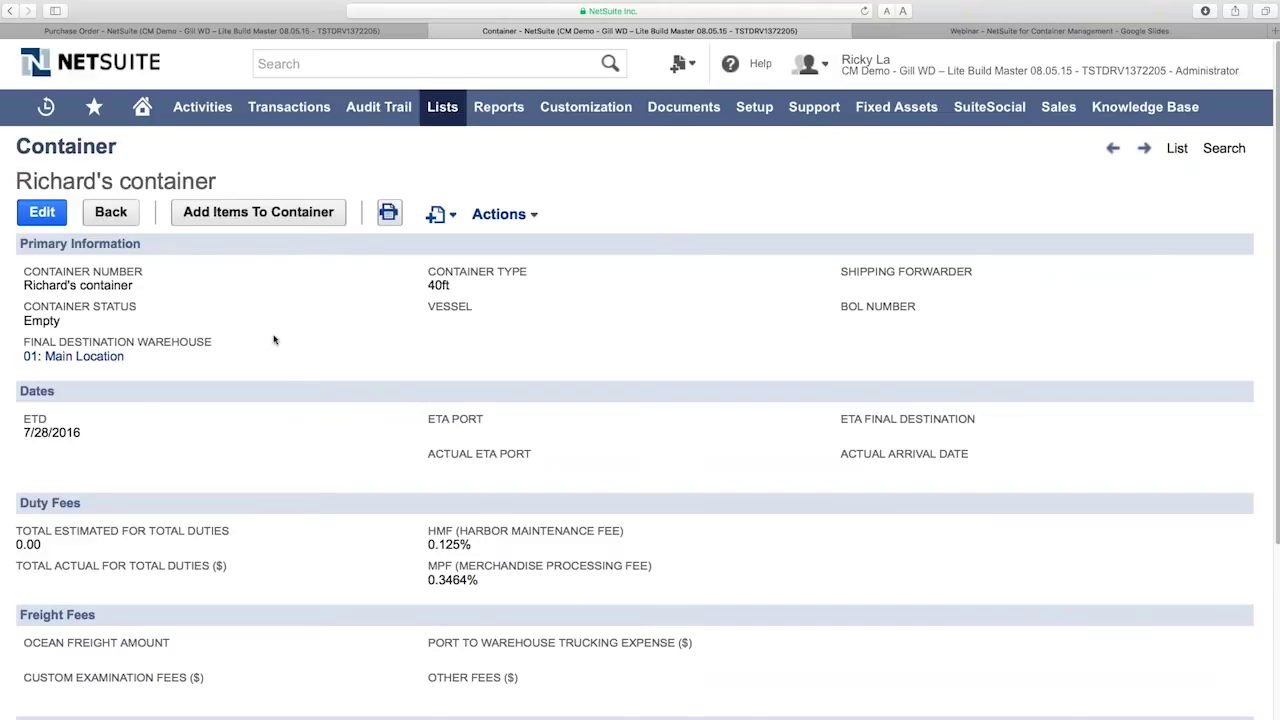
Begin adding items to the container and select the Amazon order line Webinar 3 with a container quantity of 2.
left_click(289, 213)
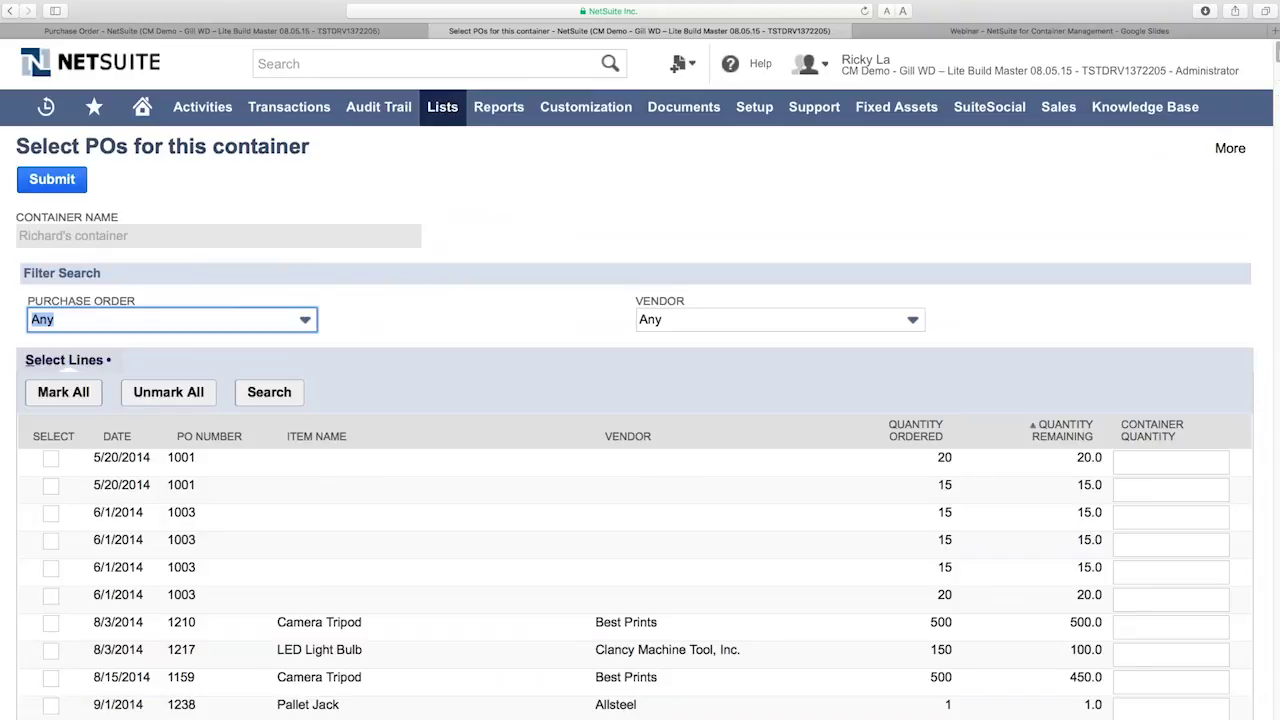
scroll(635, 422, "down", 1)
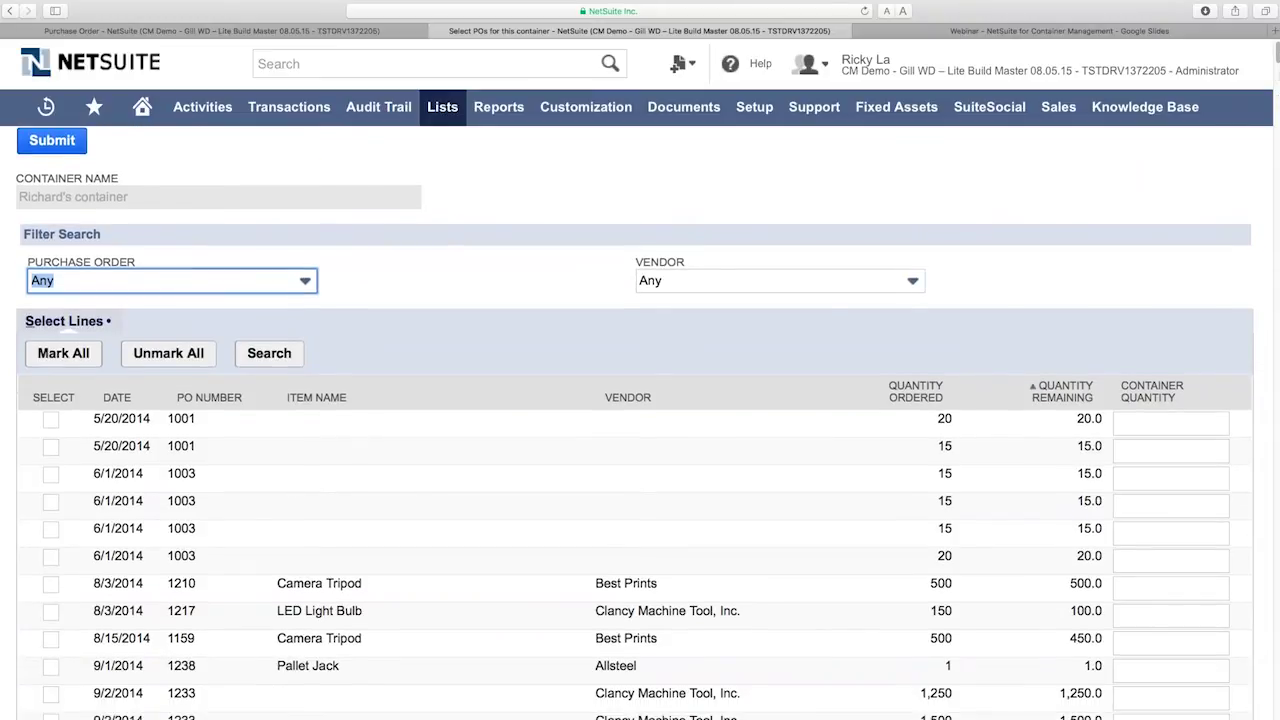
scroll(635, 420, "down", 10)
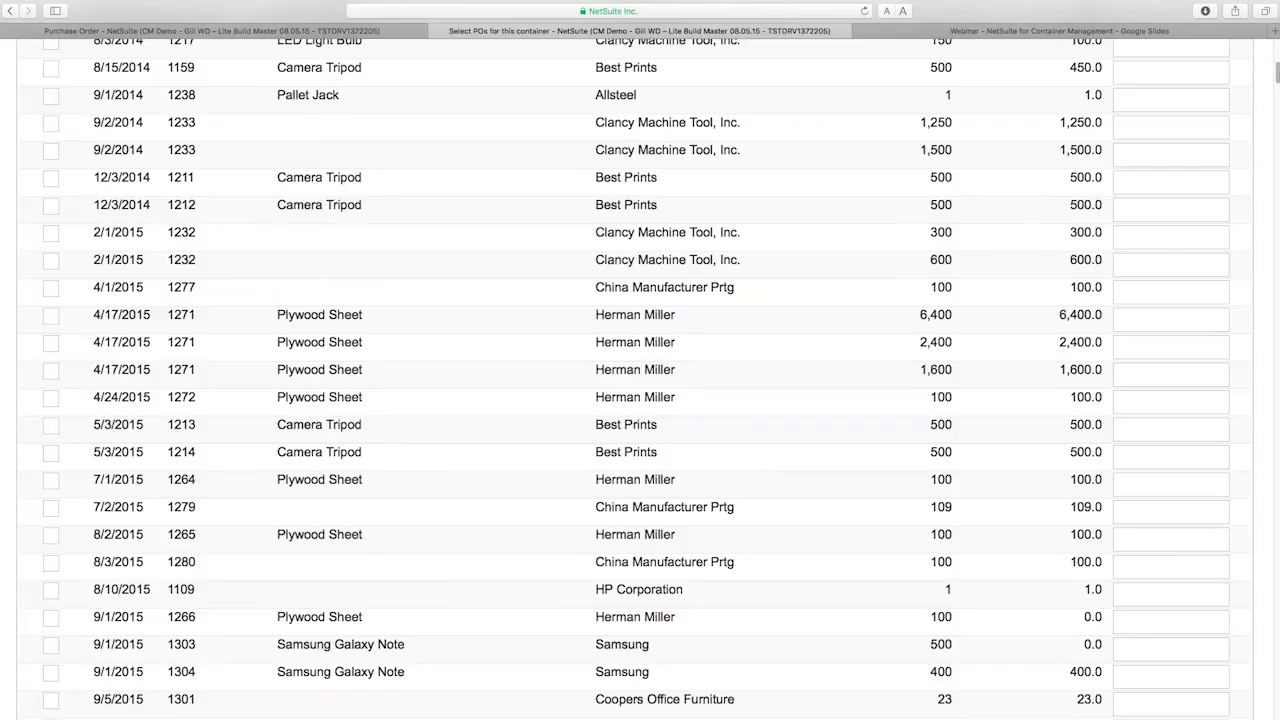
left_click_drag(1277, 73, 1277, 703)
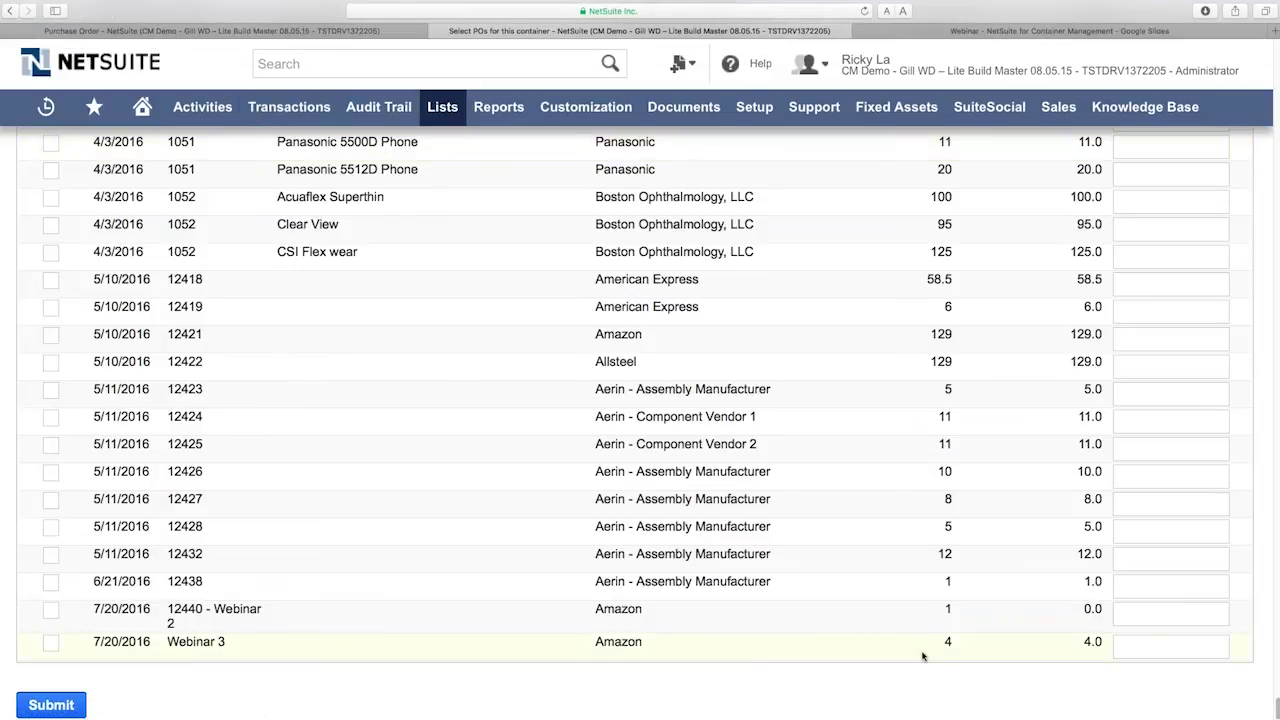
left_click(50, 642)
left_click(1116, 655)
left_click(1152, 650)
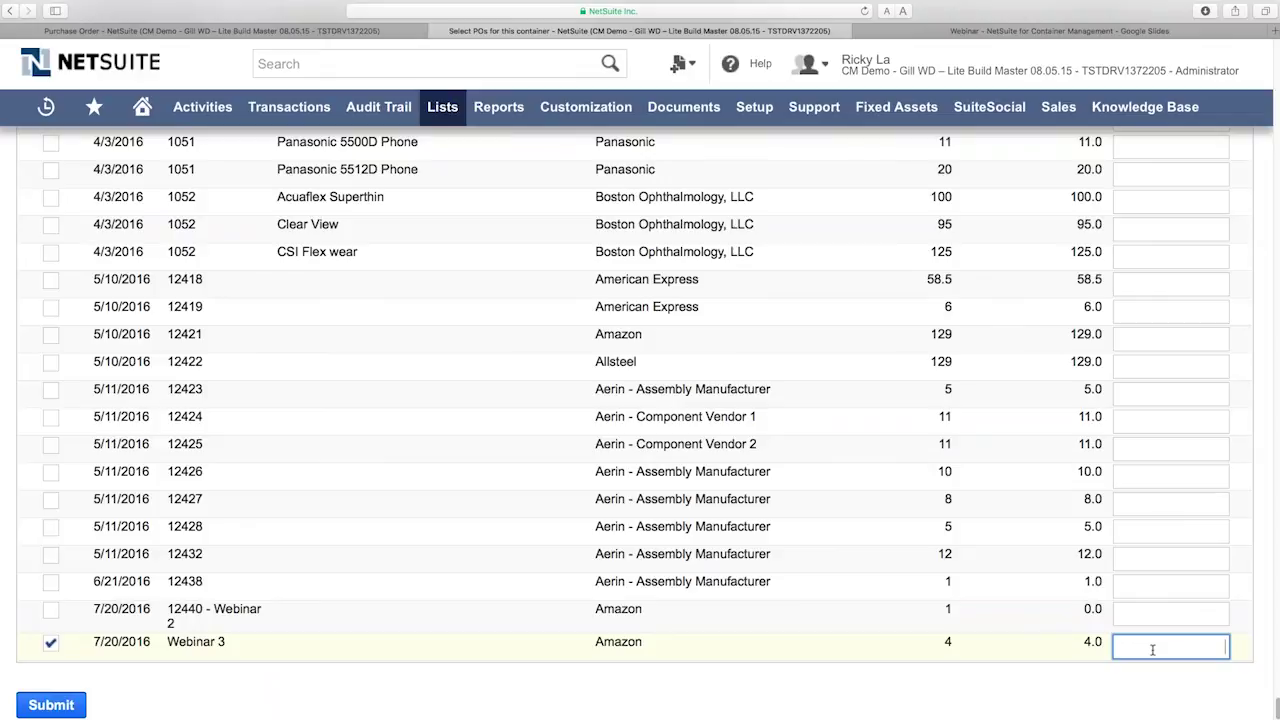
type("2")
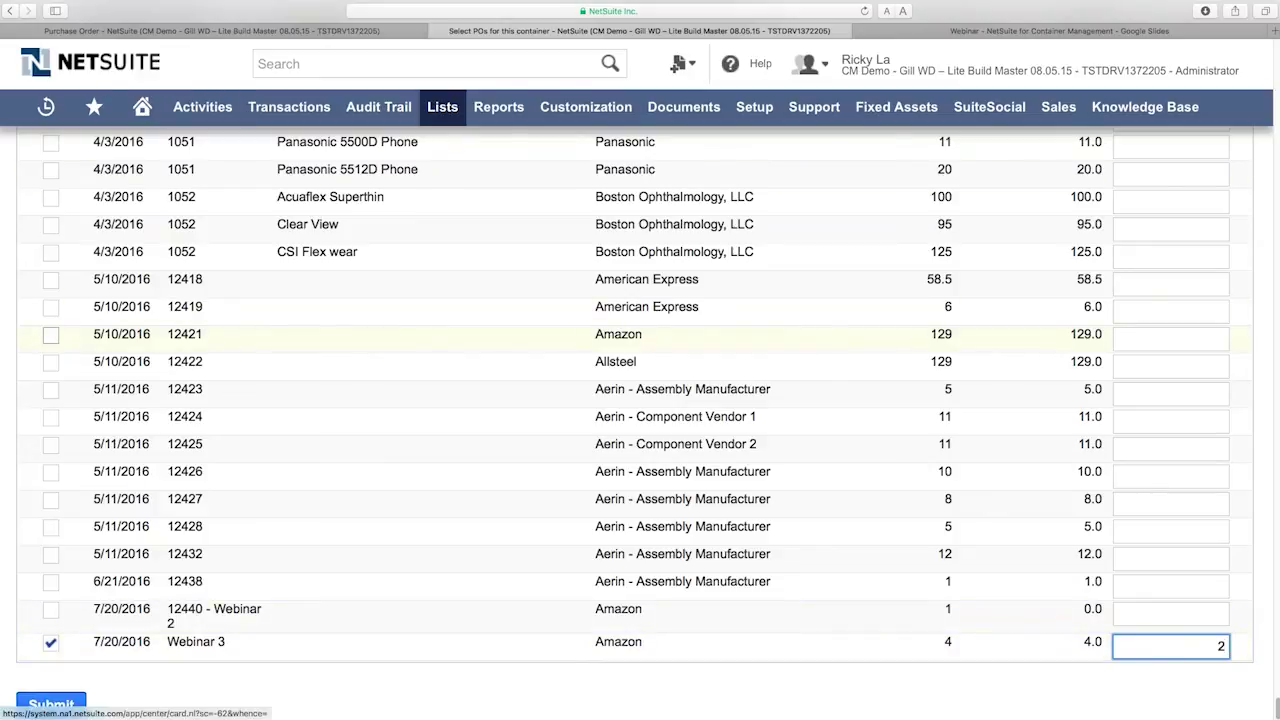
left_click(50, 340)
left_click(50, 364)
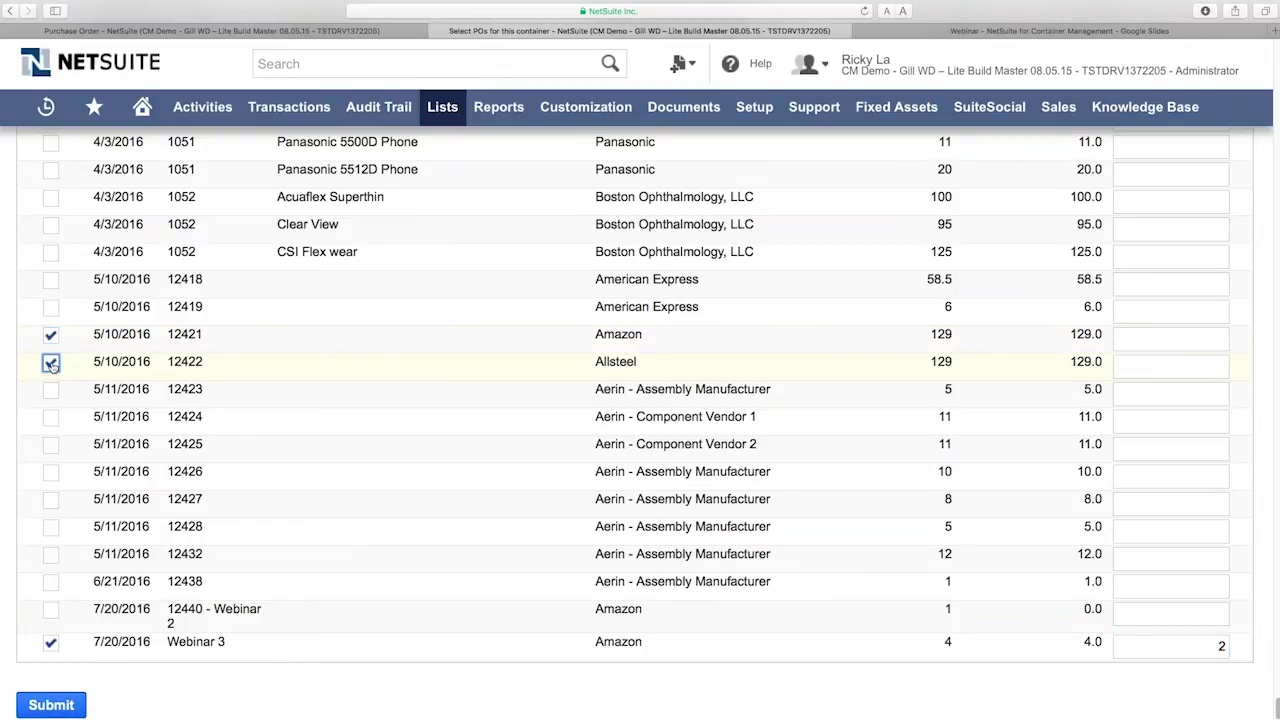
left_click(50, 340)
left_click(50, 364)
Set the Webinar 3 line's container quantity to 4 and submit the selection to the container.
left_click(1229, 645)
type("4")
left_click(435, 681)
left_click(71, 702)
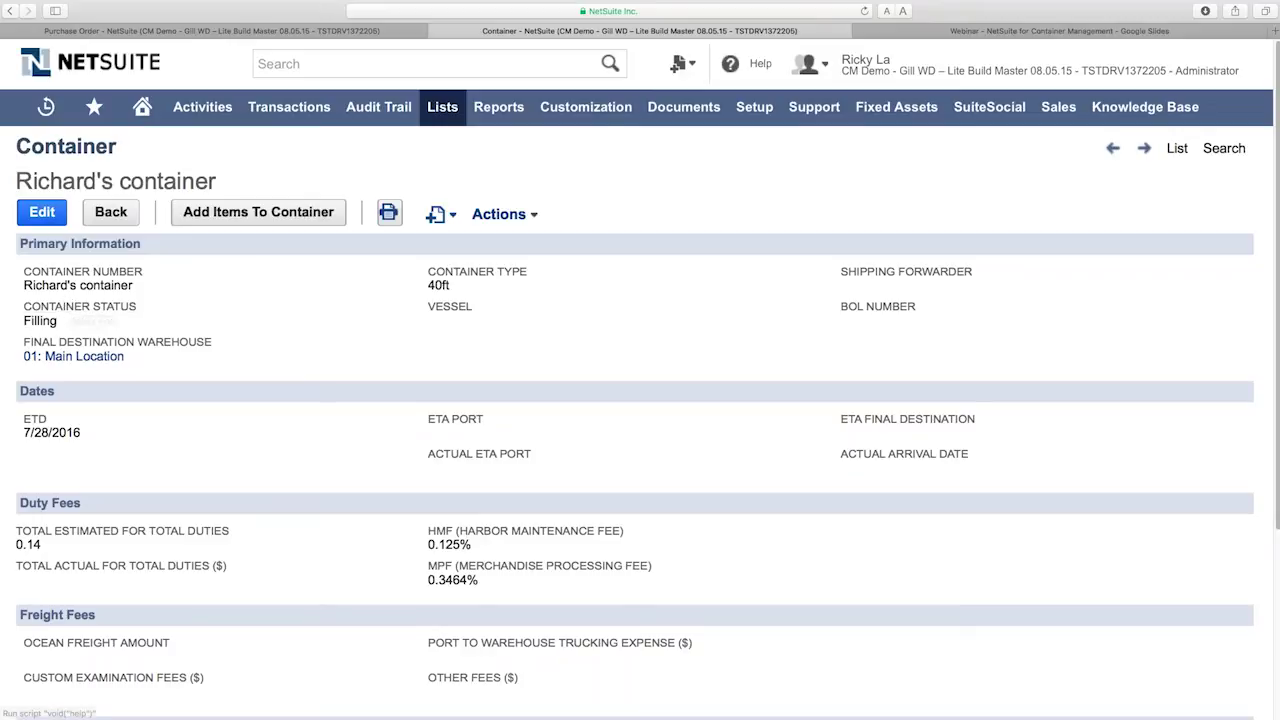
Change the container's status to Filled and save the record.
scroll(270, 488, "down", 5)
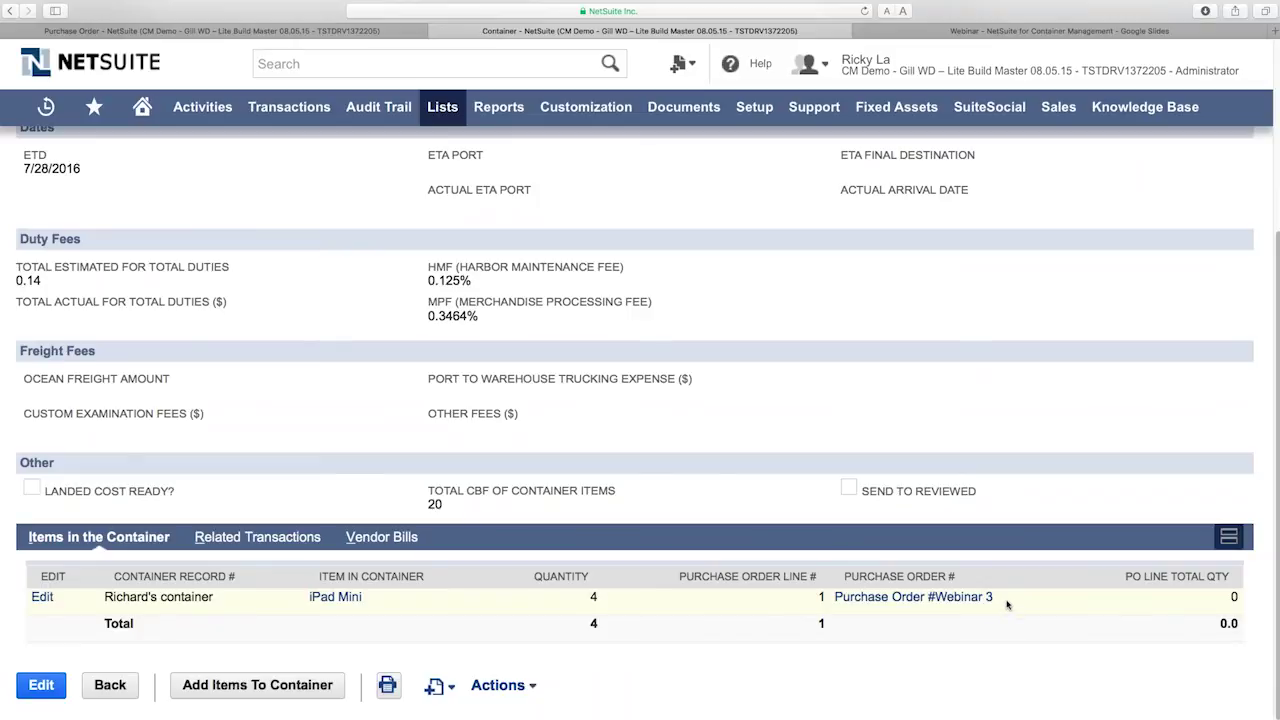
scroll(244, 593, "up", 3)
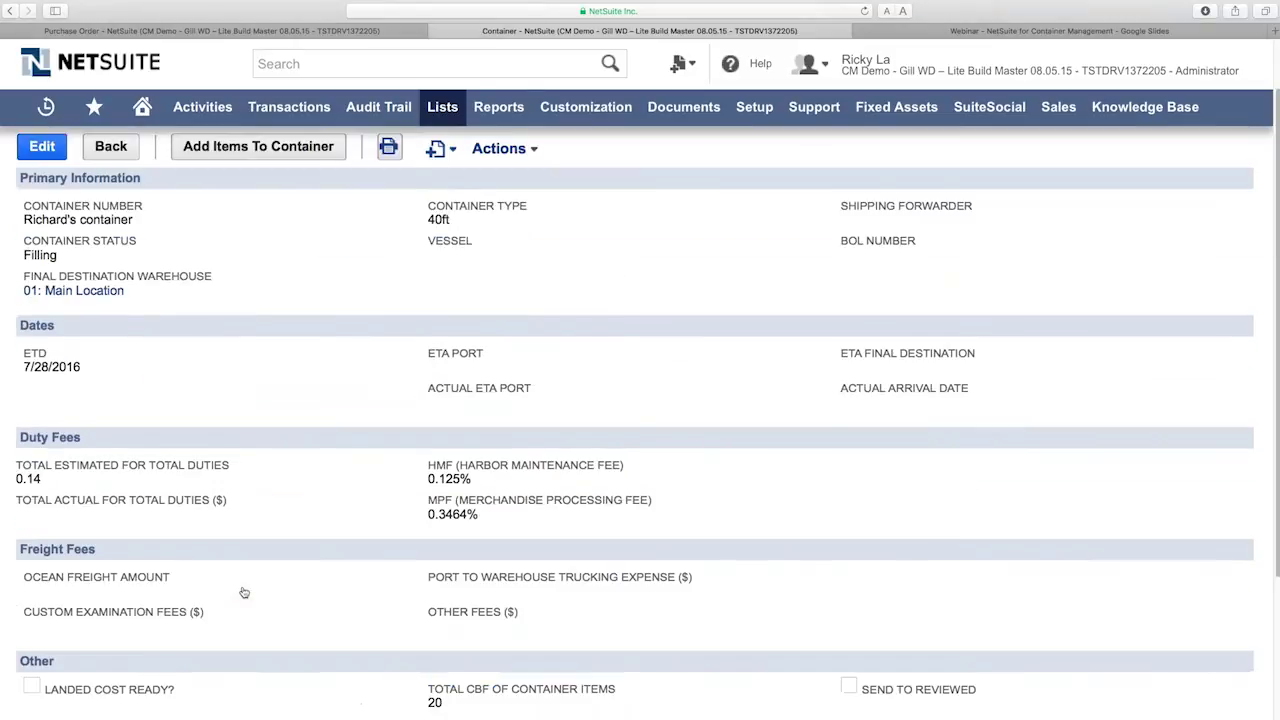
scroll(244, 593, "up", 1)
left_click(42, 212)
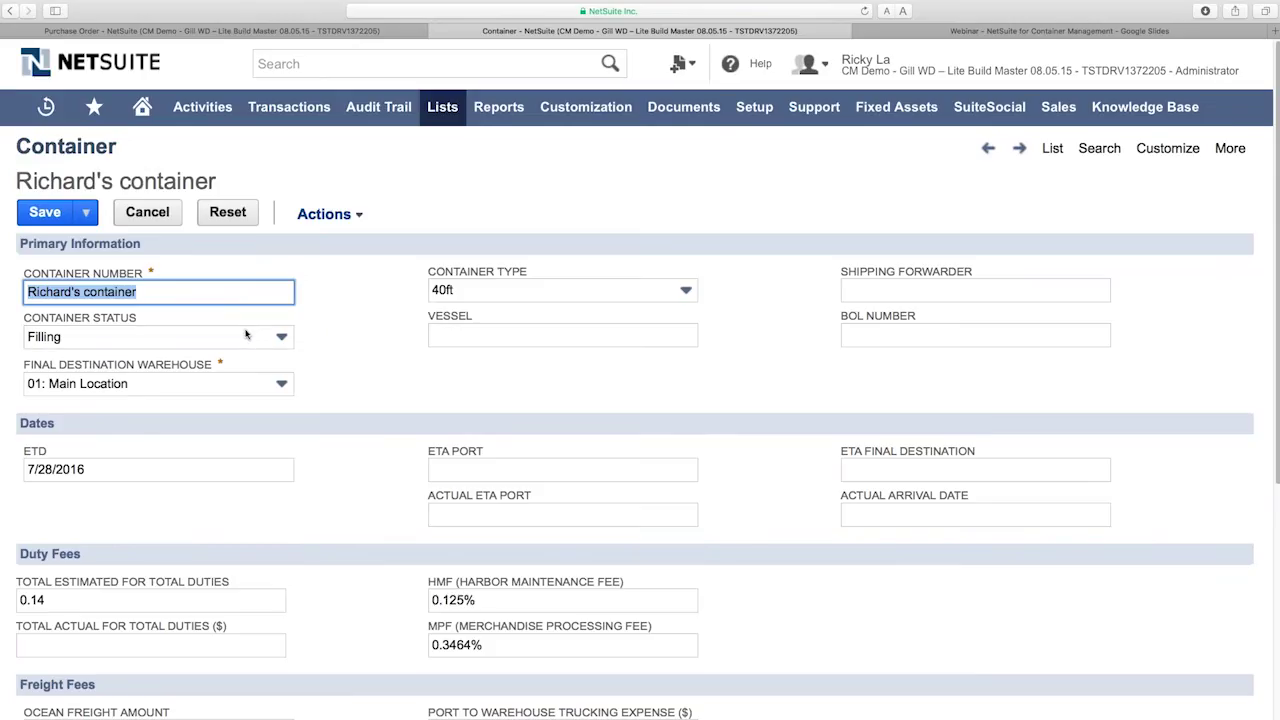
left_click(250, 336)
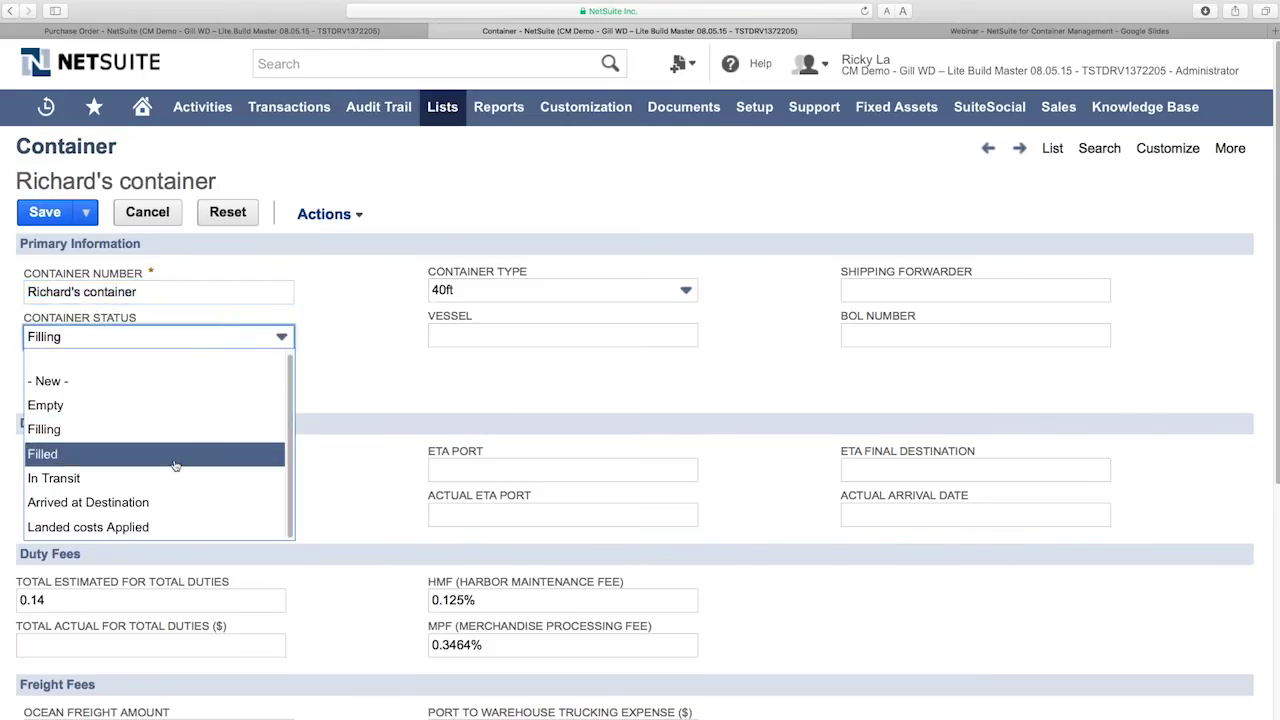
left_click(175, 466)
left_click(45, 212)
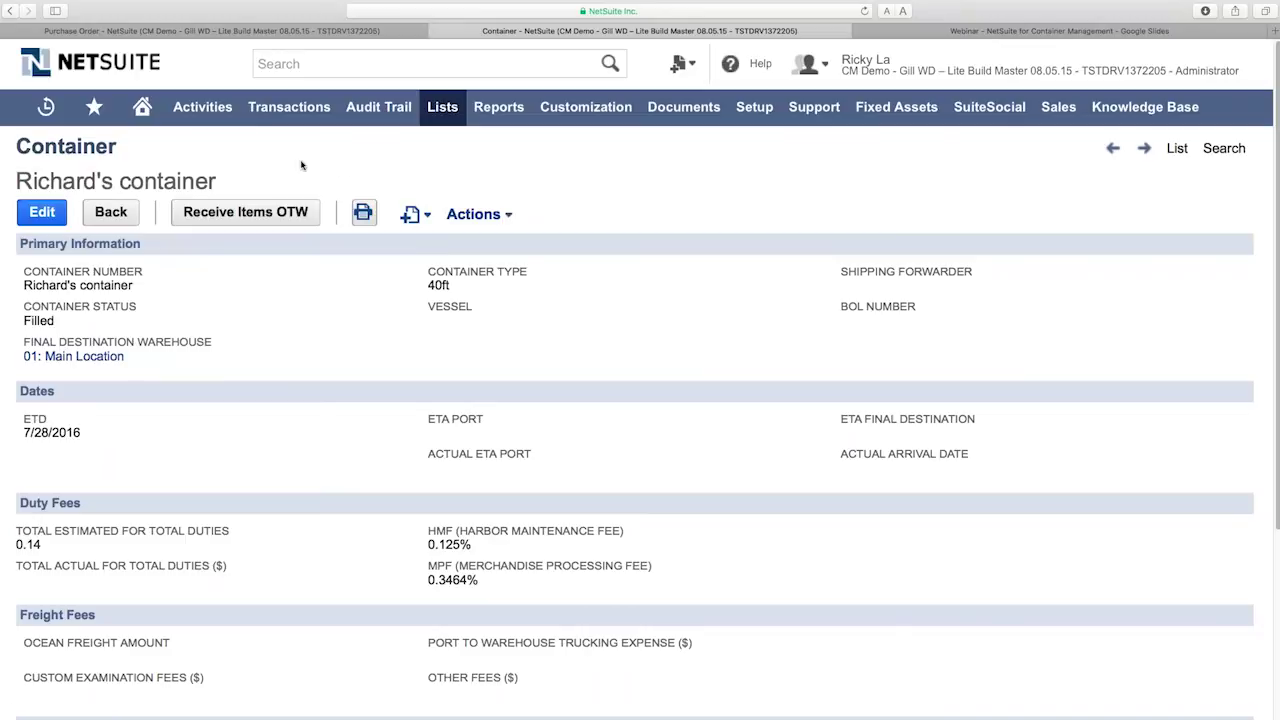
Search globally for the container record by its container number.
left_click(307, 217)
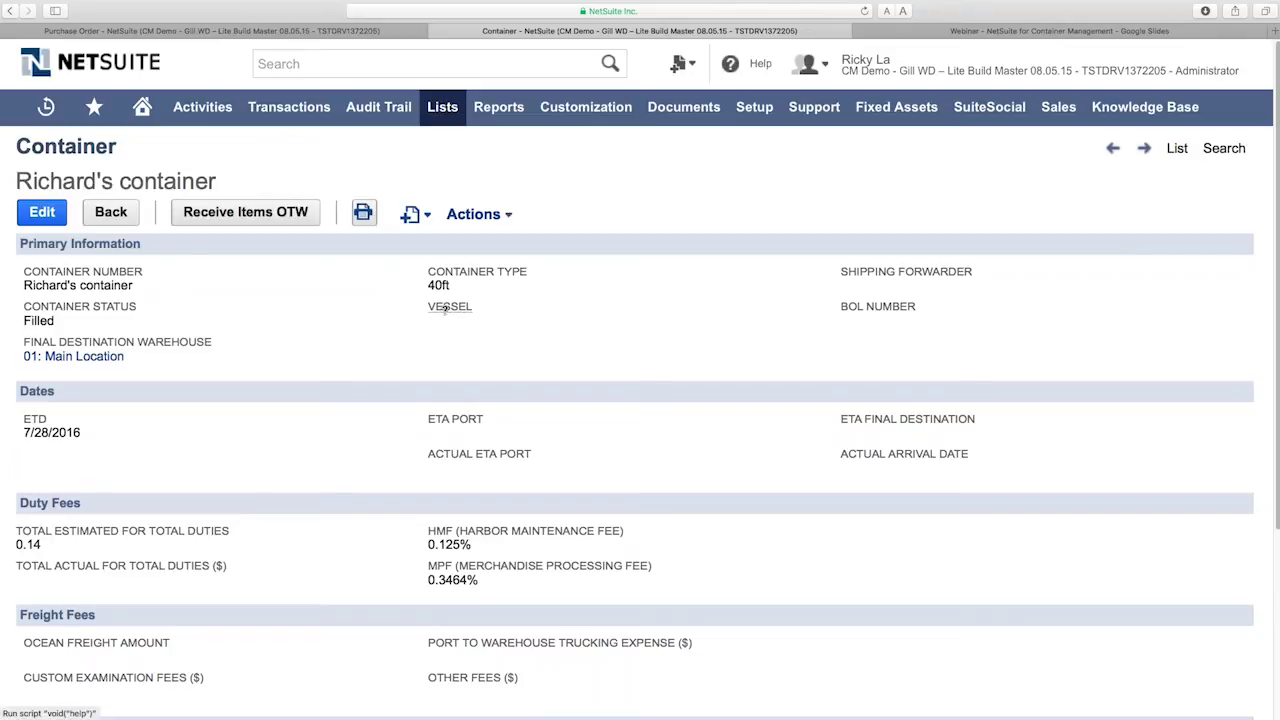
left_click(479, 63)
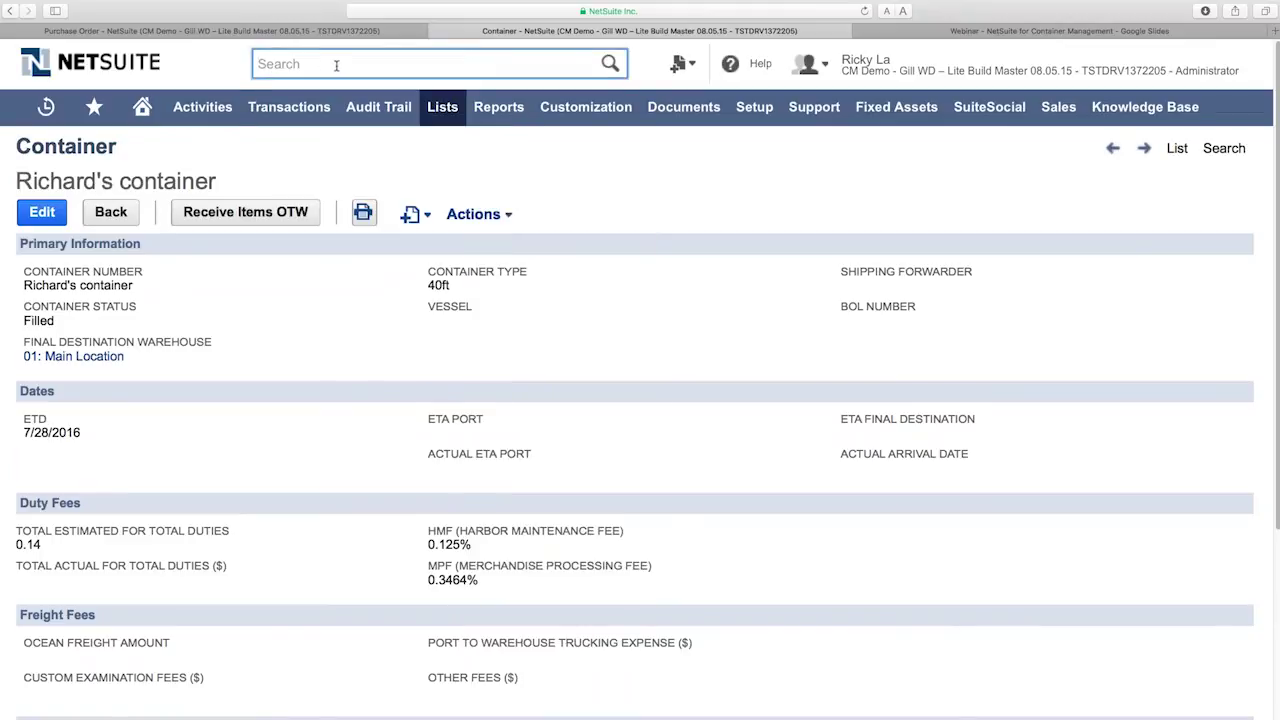
type("Richa")
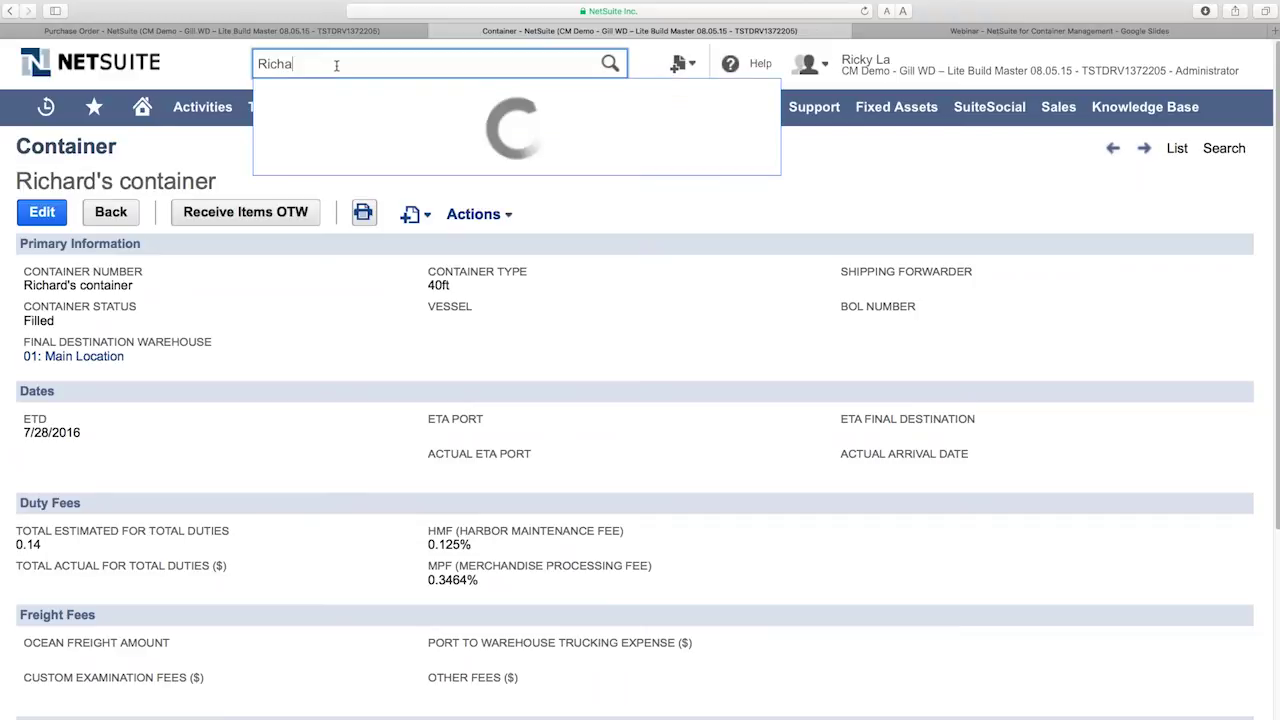
type("rd's container")
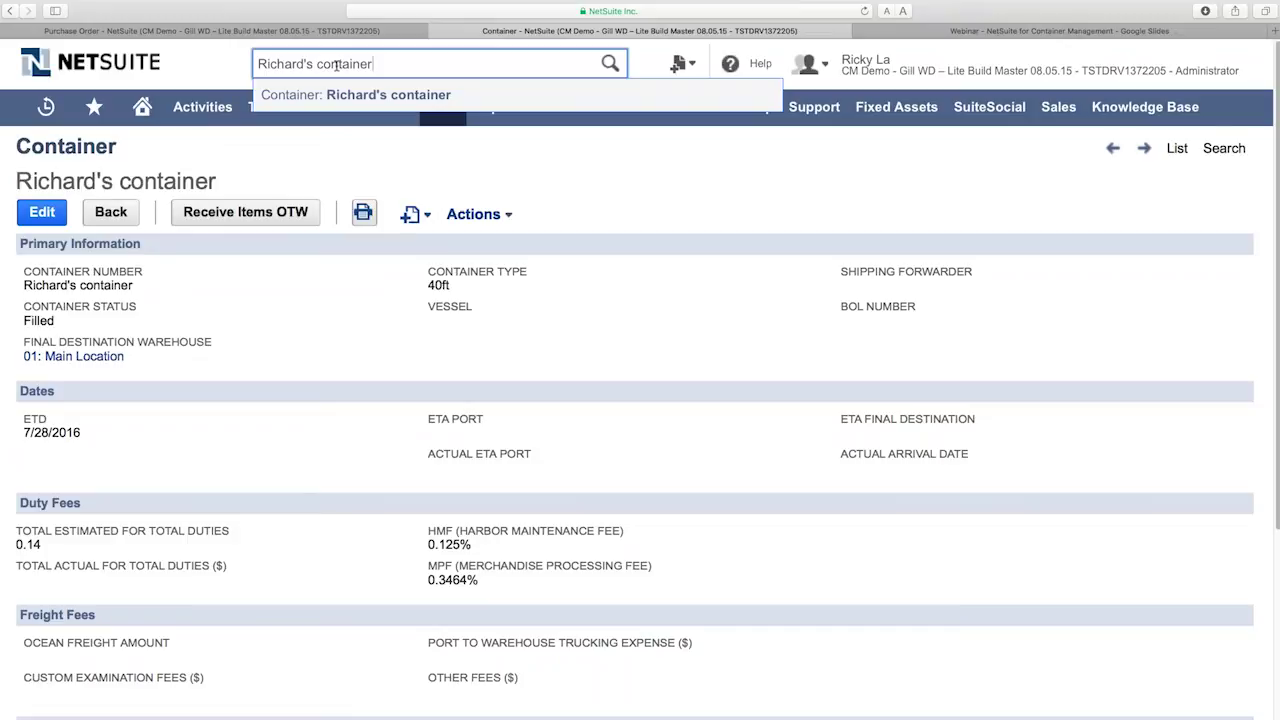
left_click(342, 335)
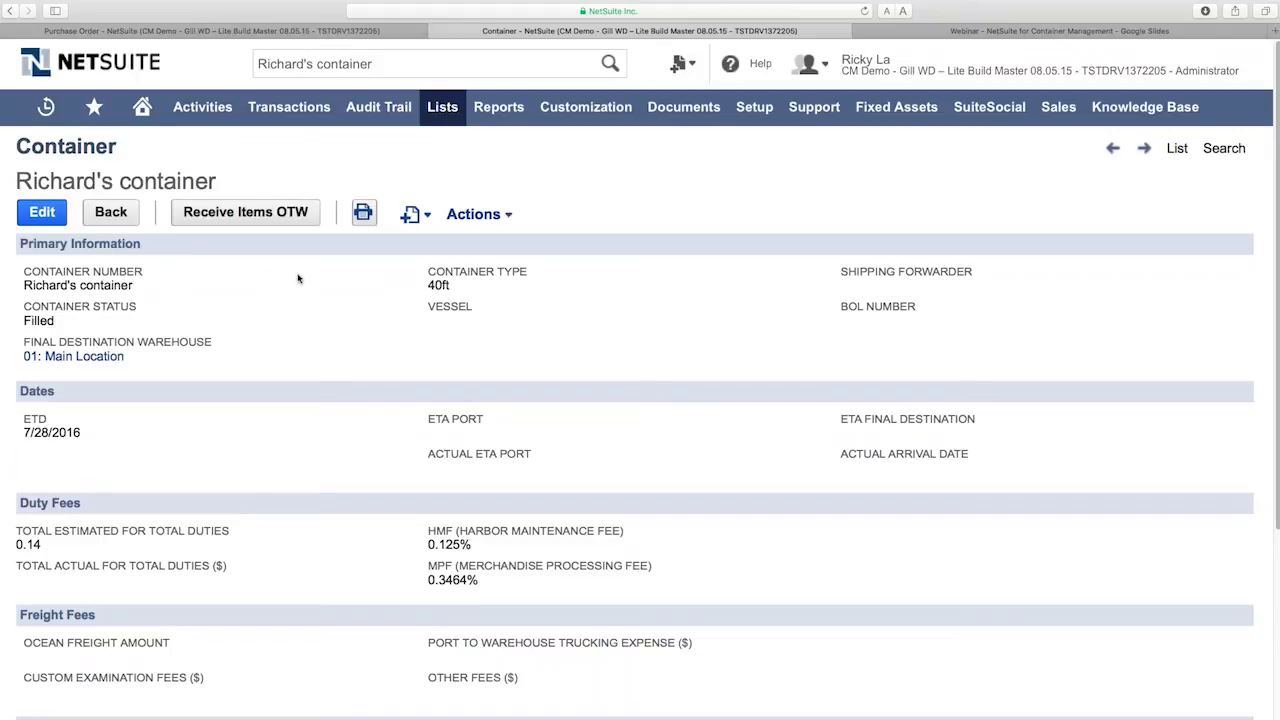
Receive the container's items on the water and show the container's related transactions.
left_click(260, 213)
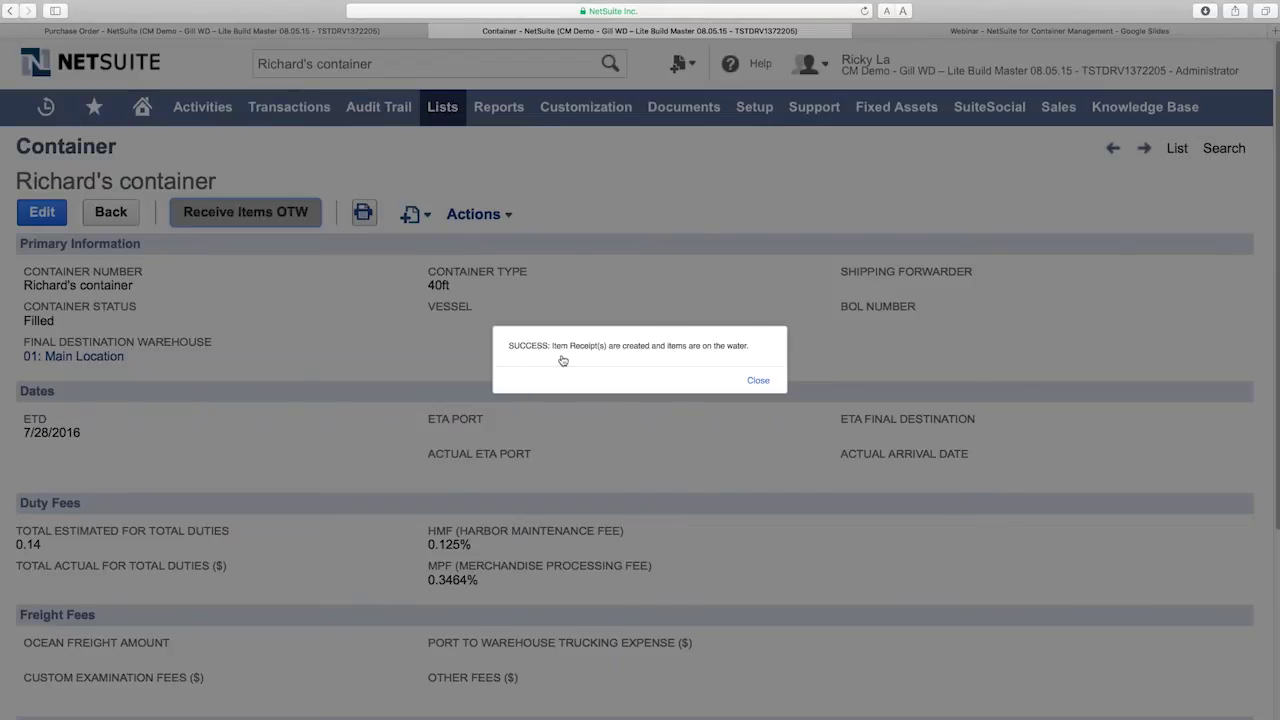
left_click(757, 380)
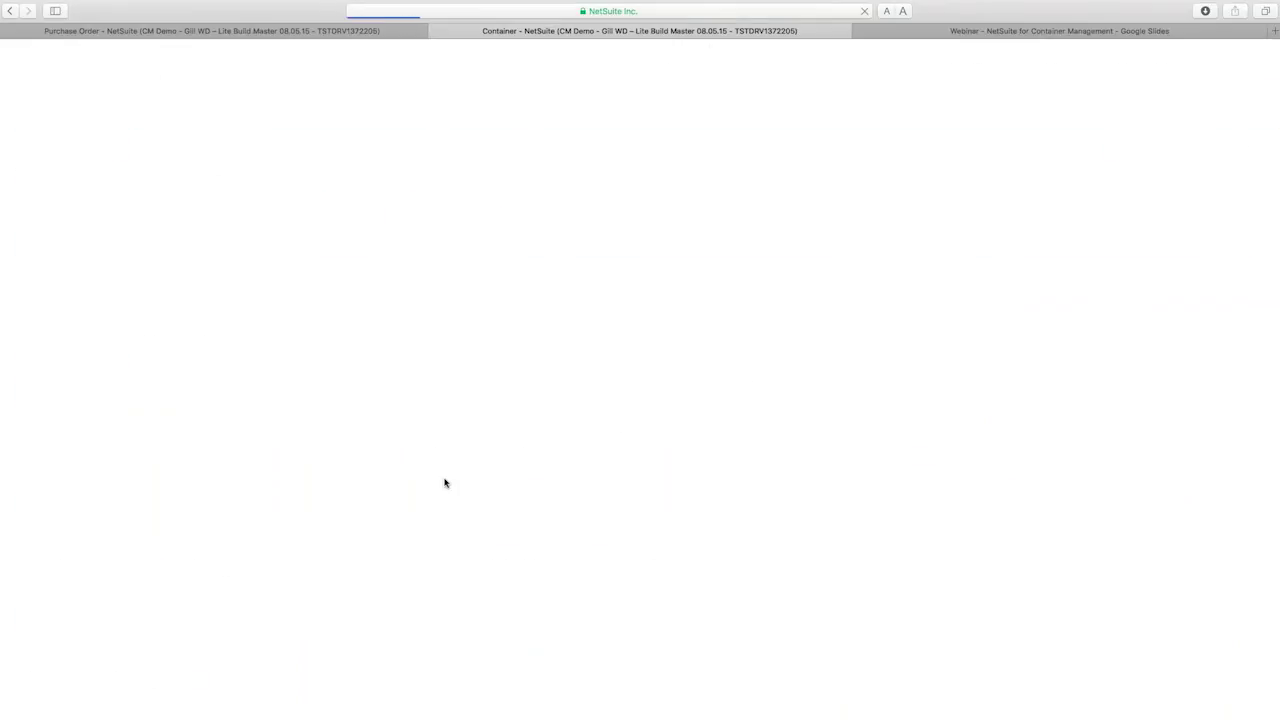
scroll(363, 503, "down", 5)
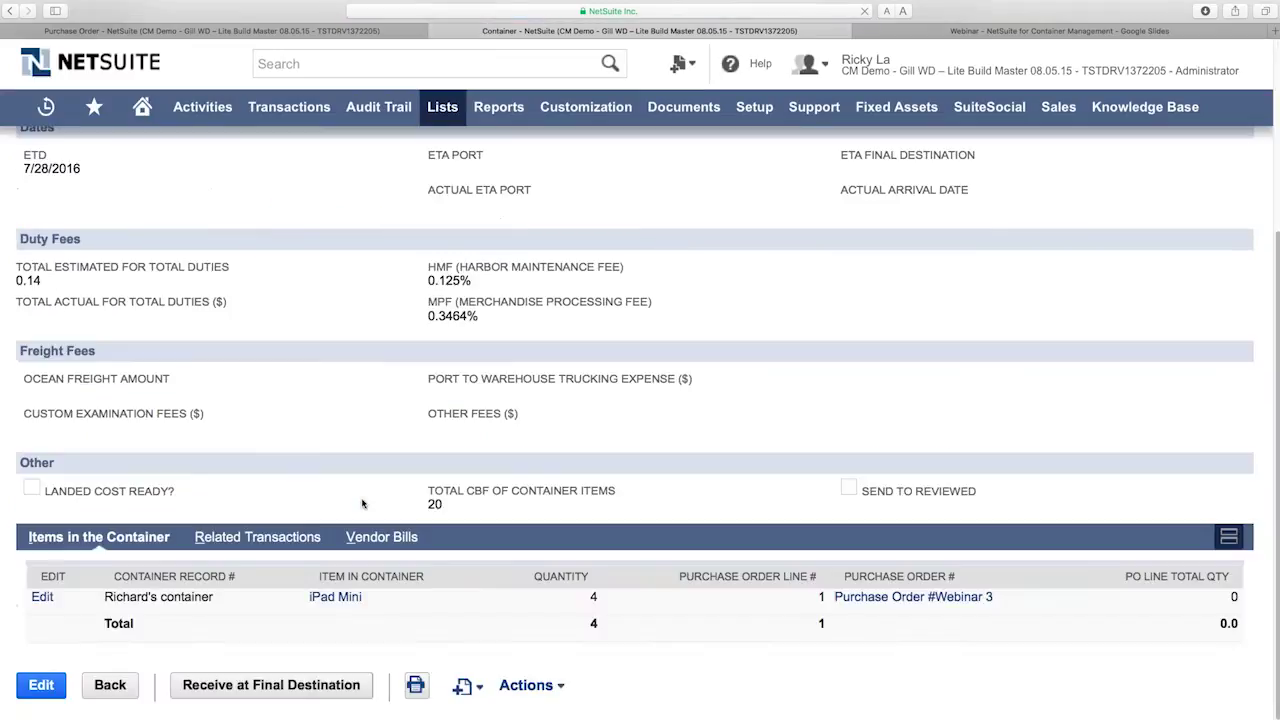
left_click(247, 540)
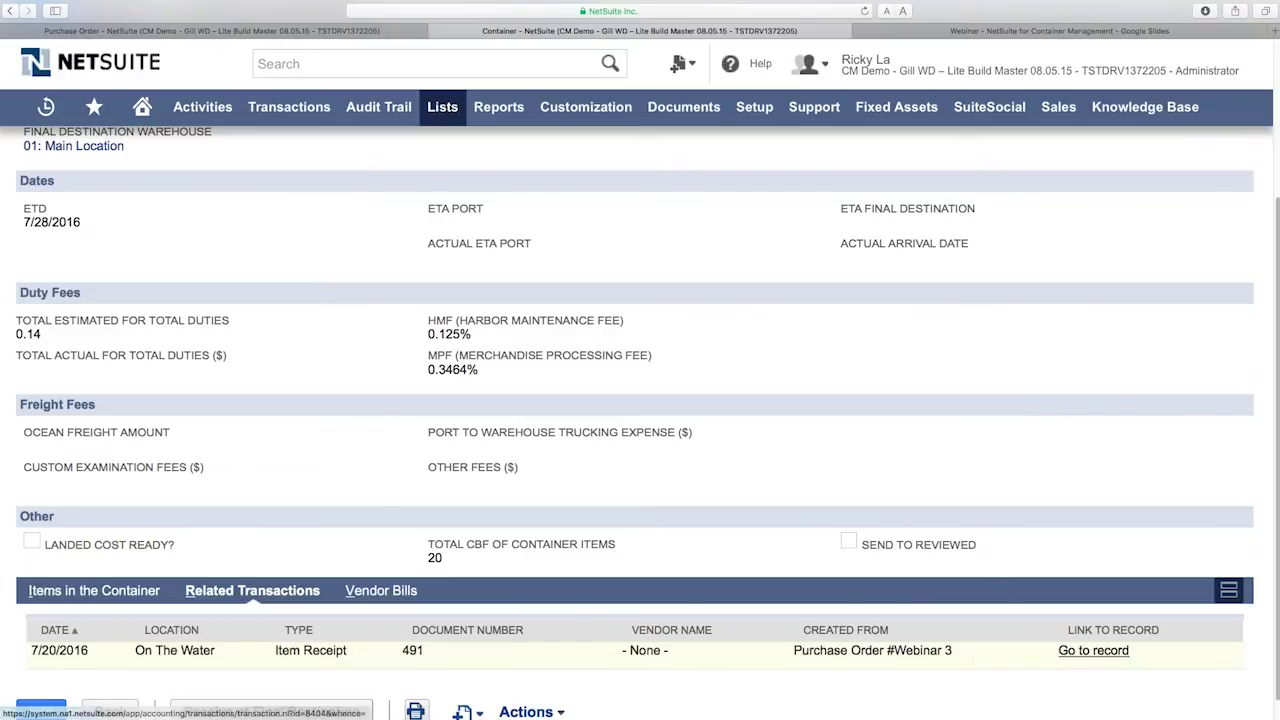
Examine the On The Water item receipt in a separate page, enlarged for reading, and return to the container record.
left_click(1093, 650, "super")
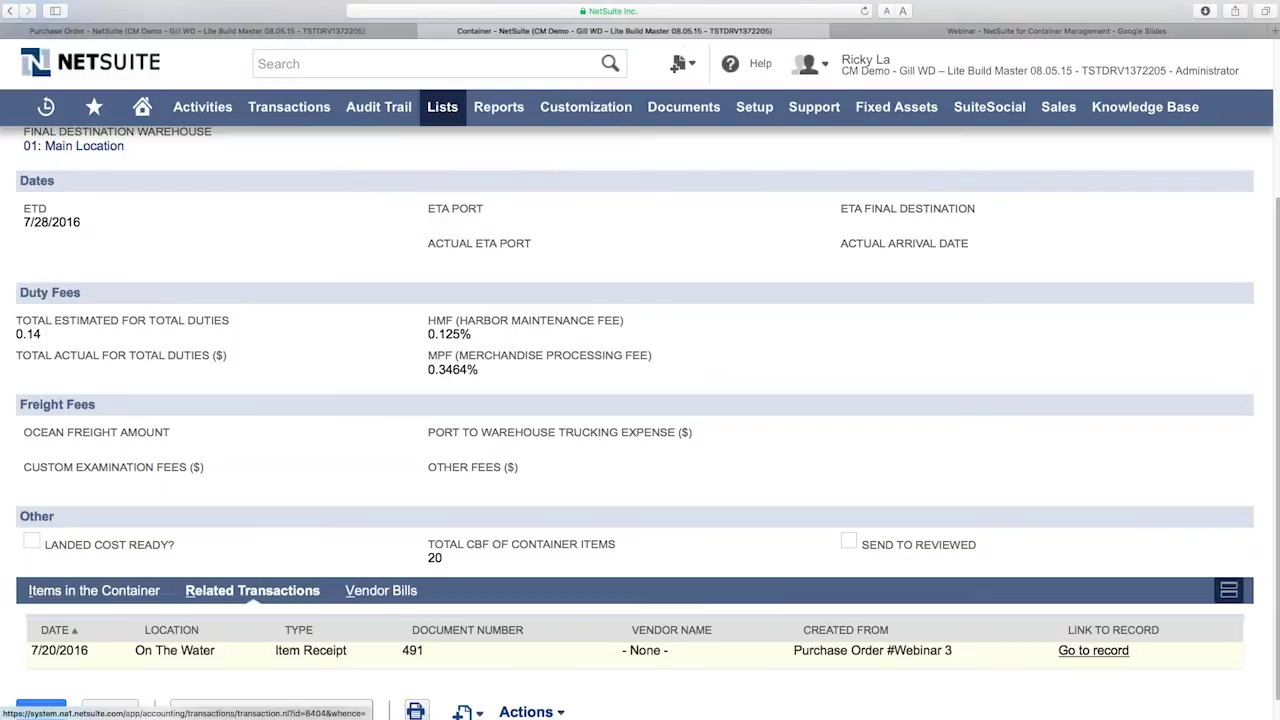
left_click(757, 32)
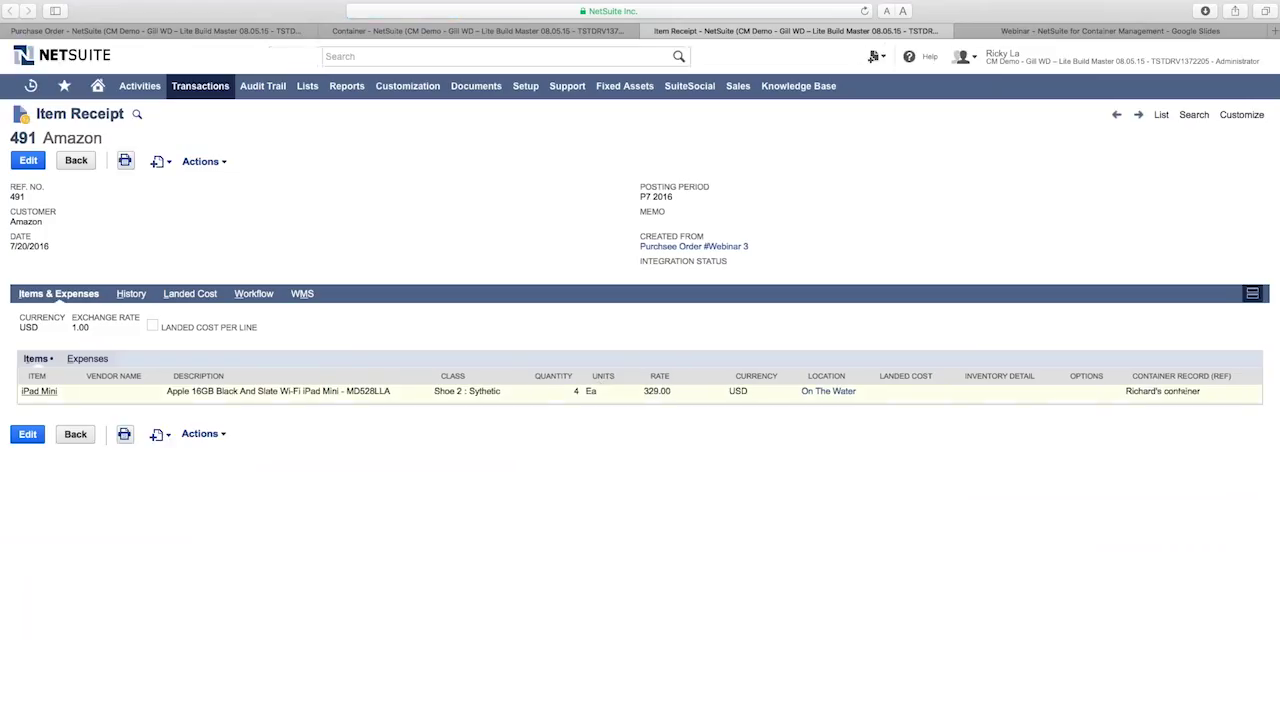
key("super+equal")
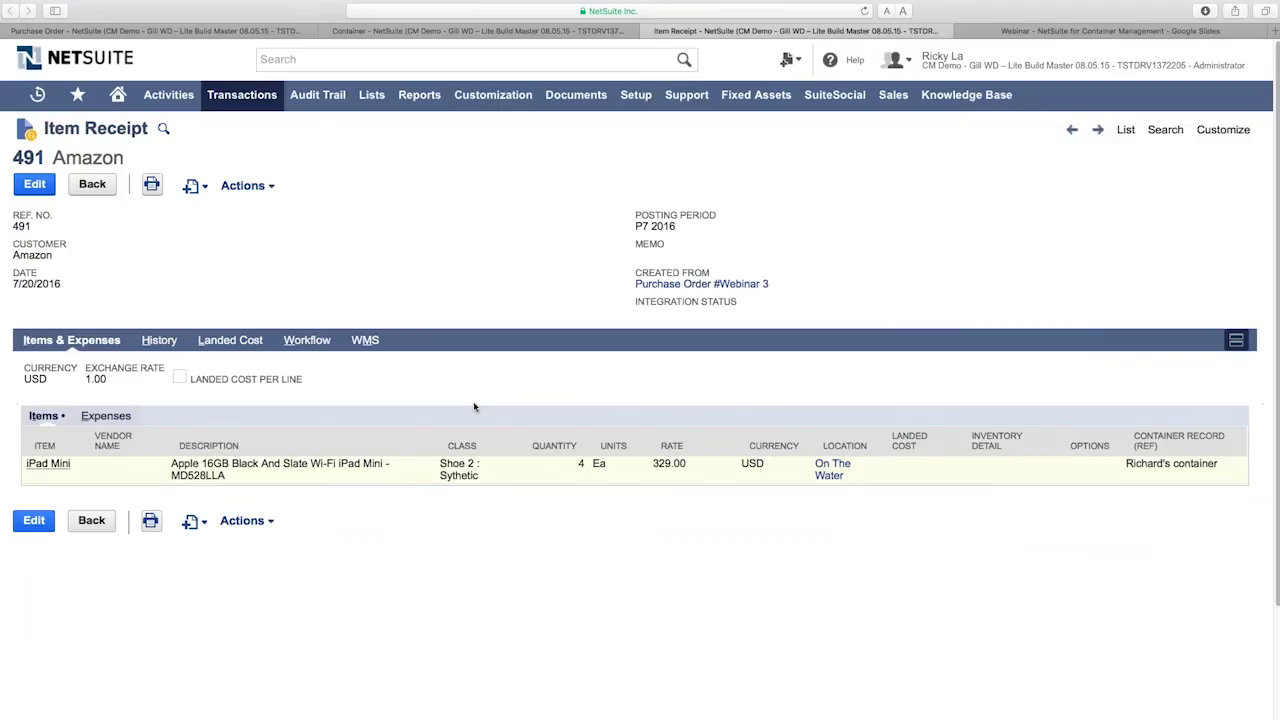
key("super+equal")
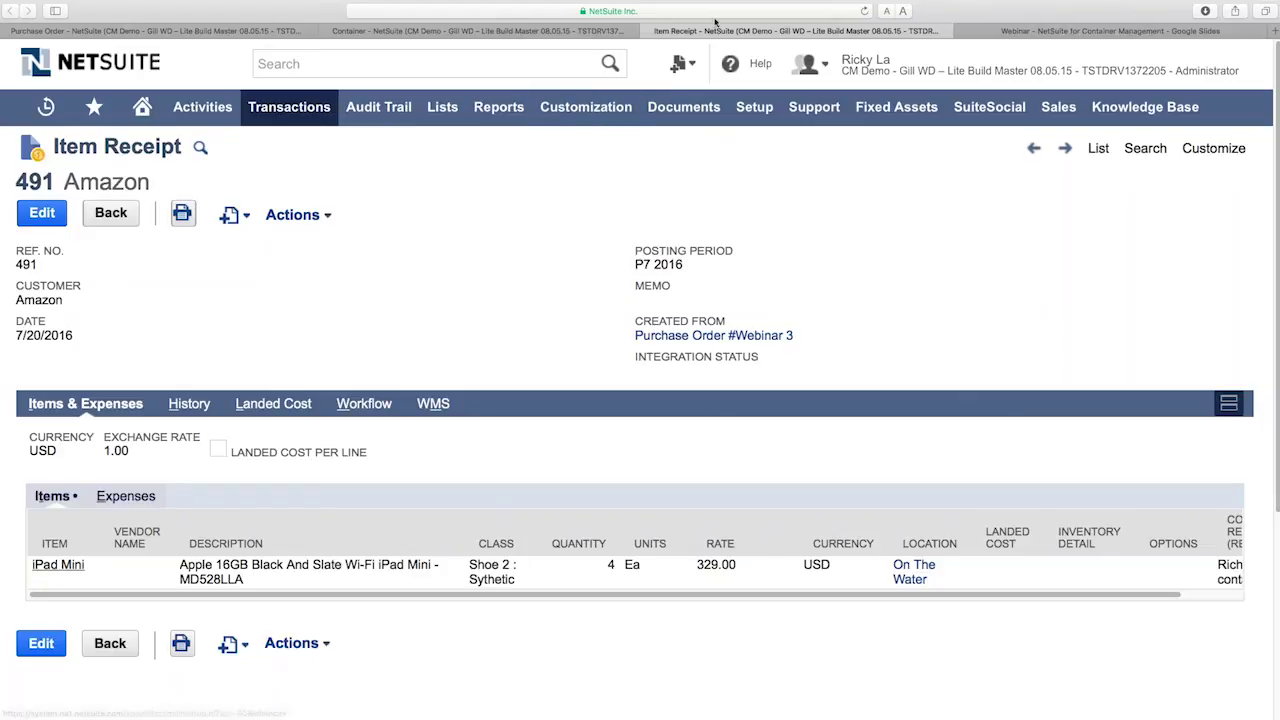
left_click(648, 31)
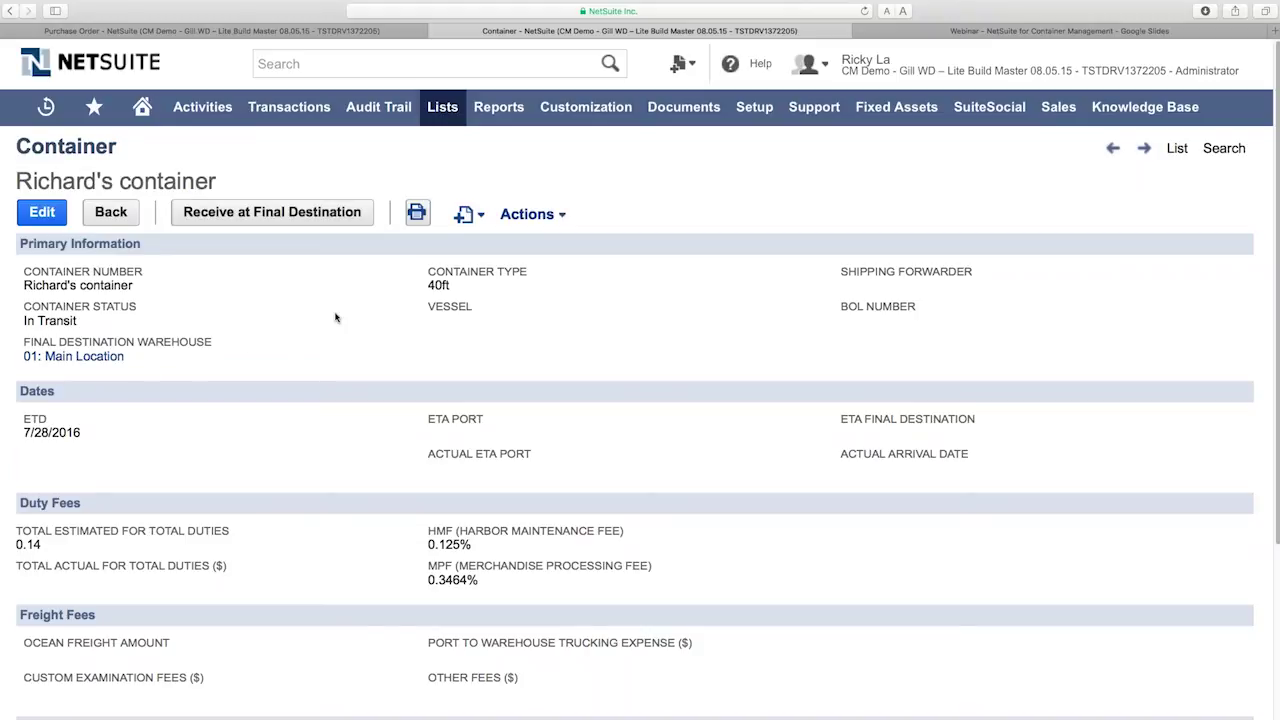
Receive the container's items at the final destination and show the updated related transactions.
left_click(295, 224)
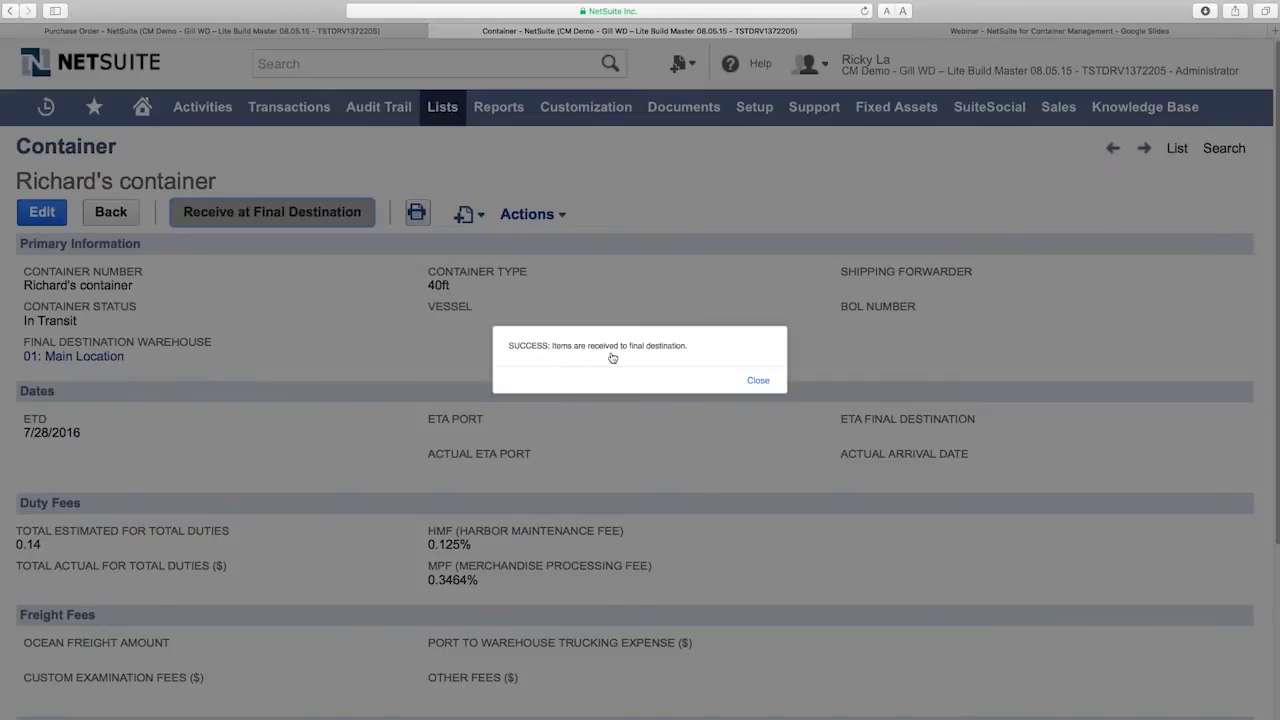
left_click(758, 381)
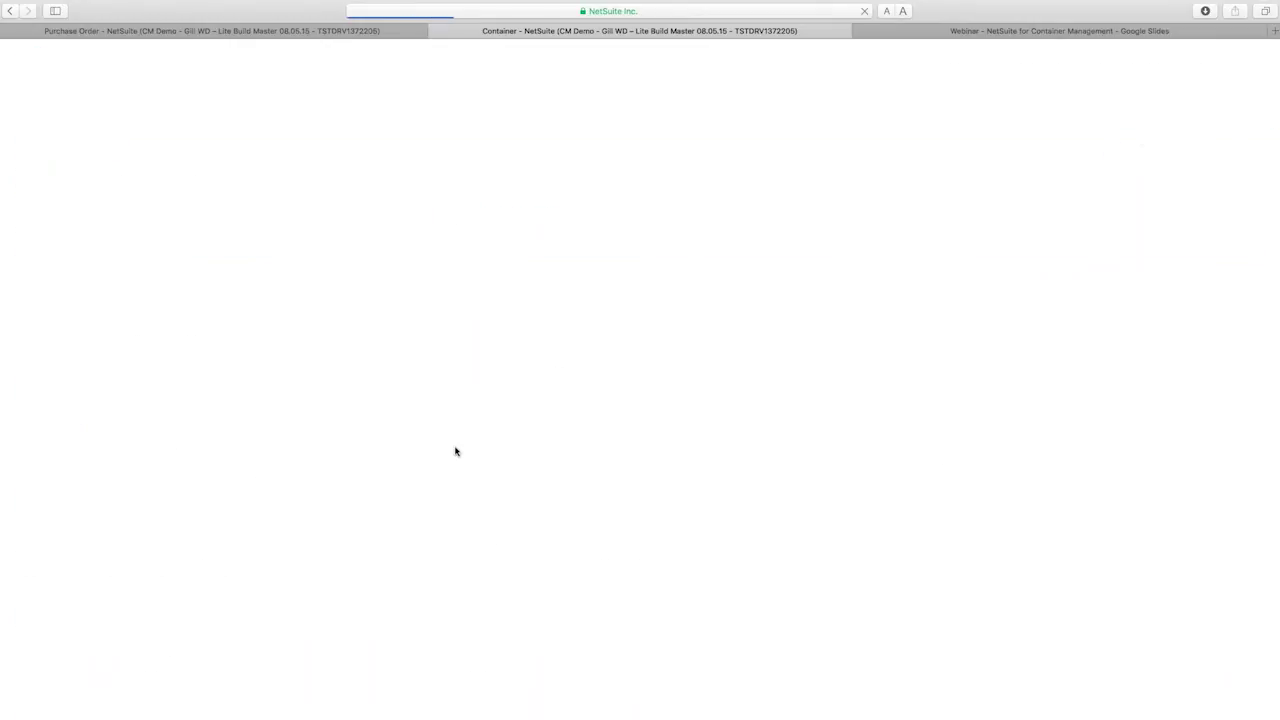
scroll(389, 445, "down", 3)
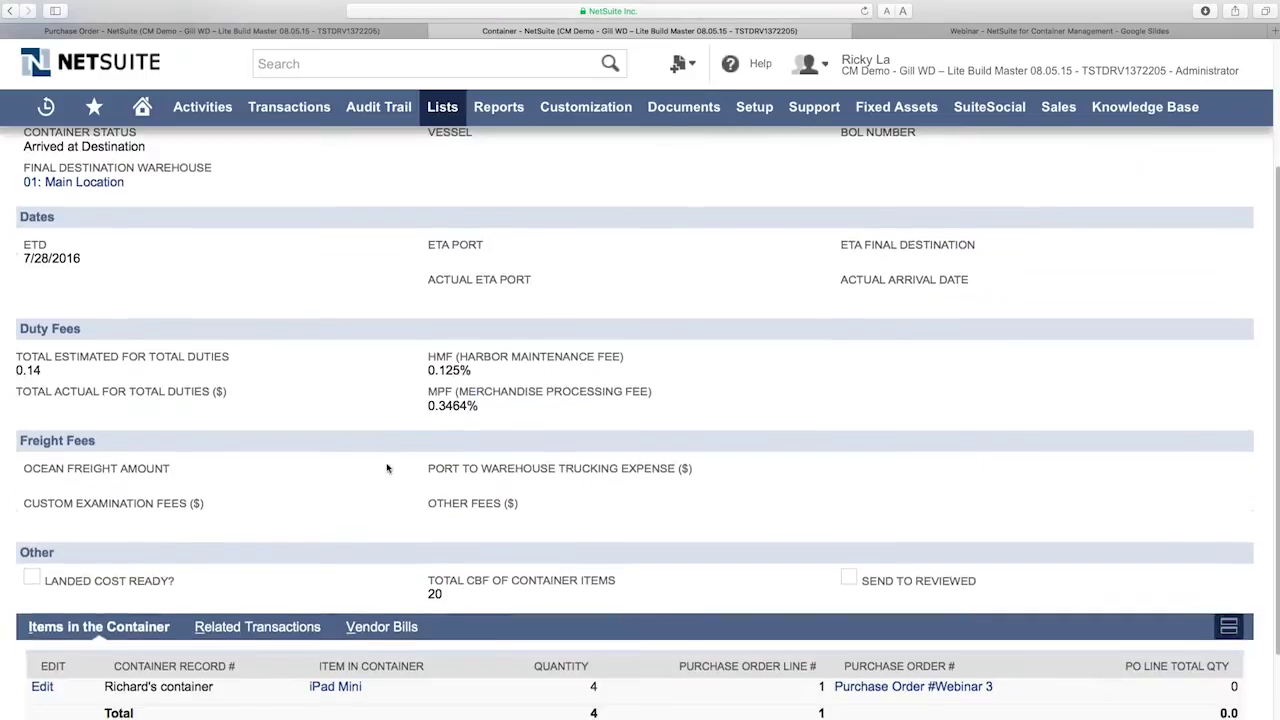
scroll(388, 467, "down", 2)
left_click(252, 451)
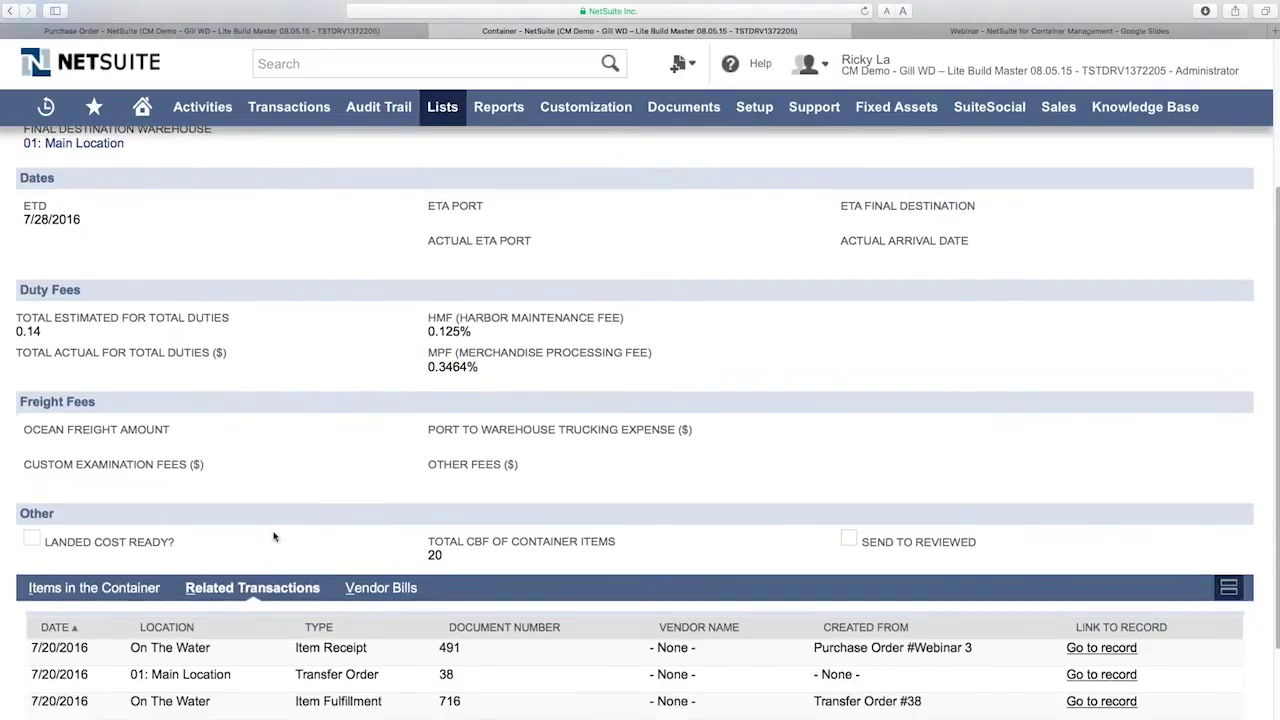
scroll(274, 537, "down", 2)
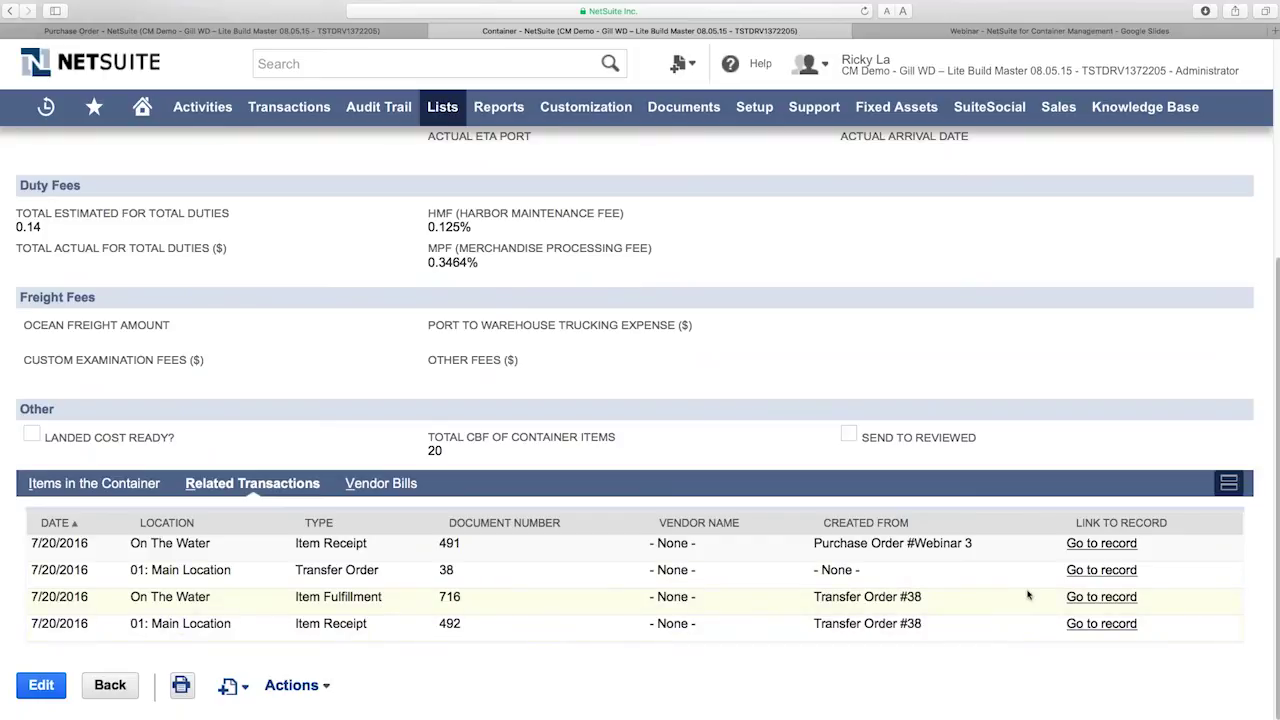
Examine the item receipt for 01: Main Location in a separate page, enlarged for reading, and return to the container record.
left_click(1100, 625)
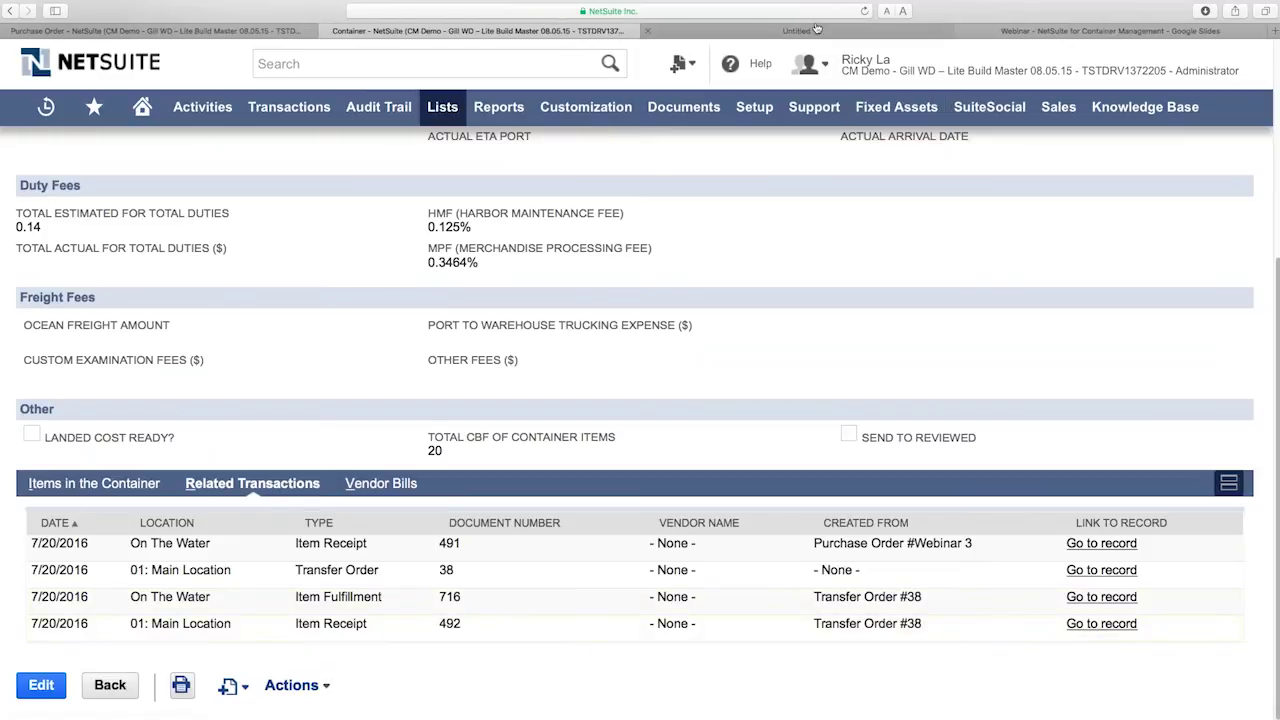
left_click(815, 30)
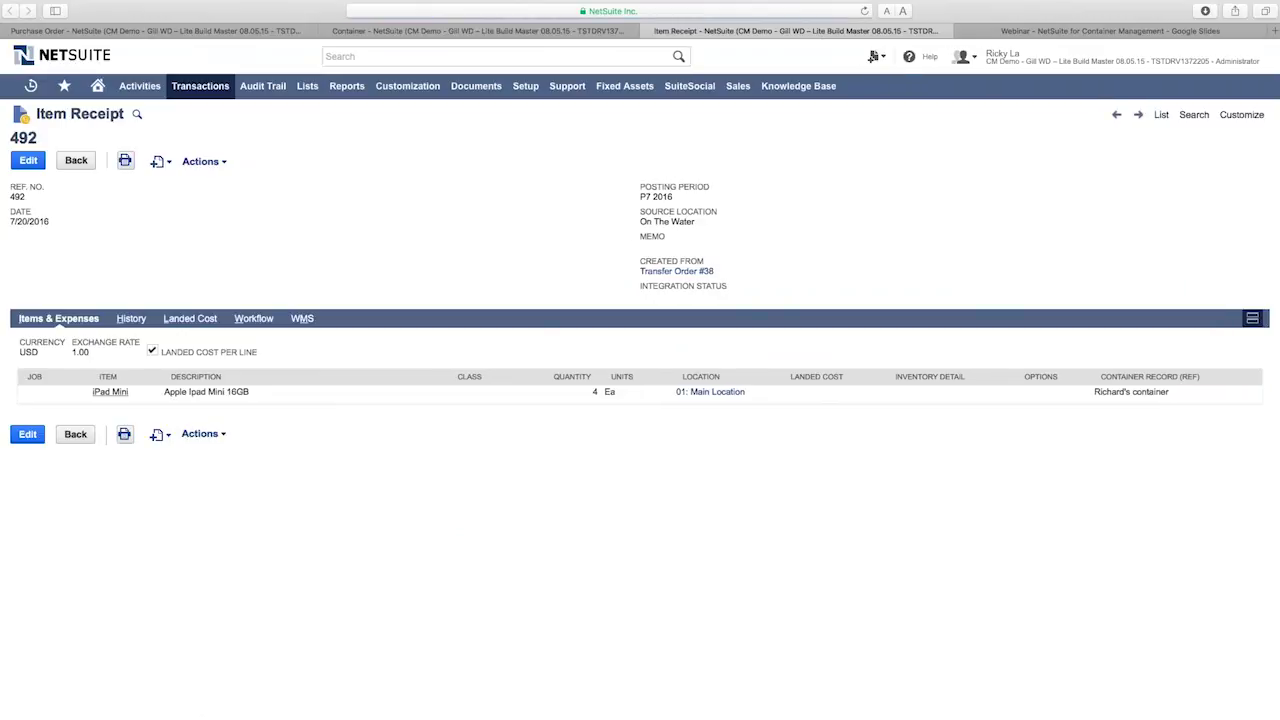
key("super+plus")
key("super+plus")
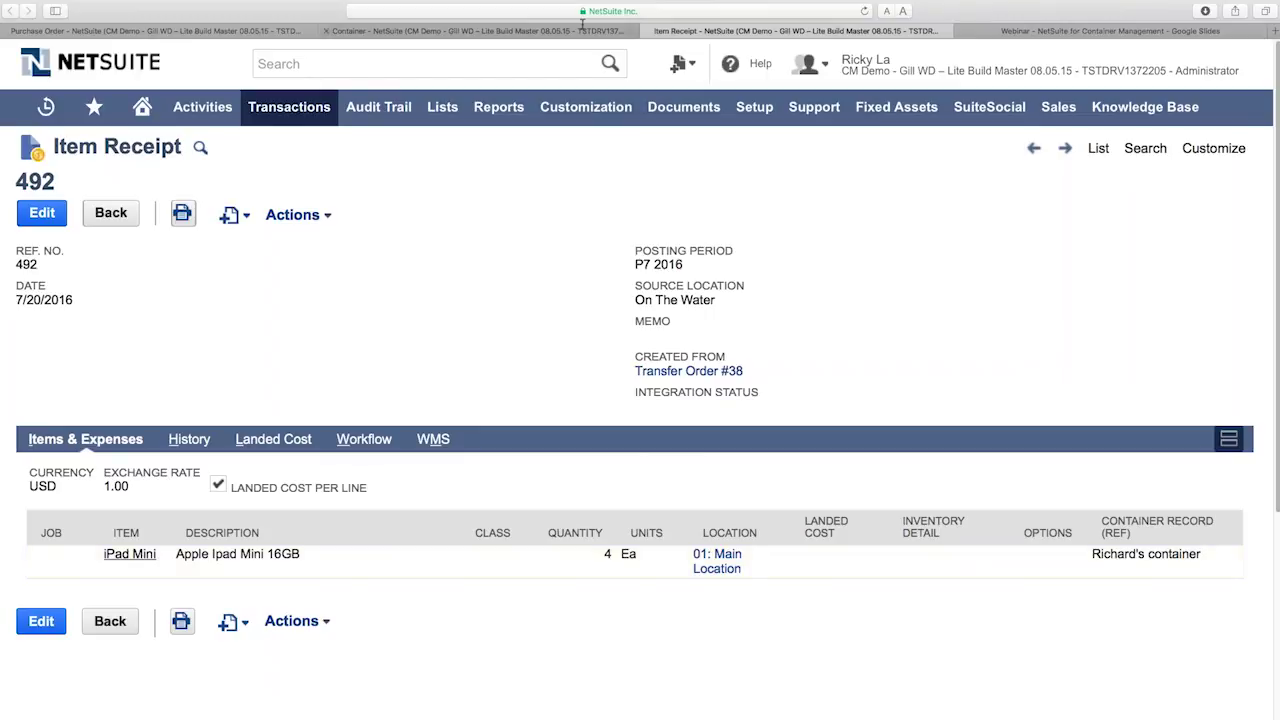
left_click(485, 31)
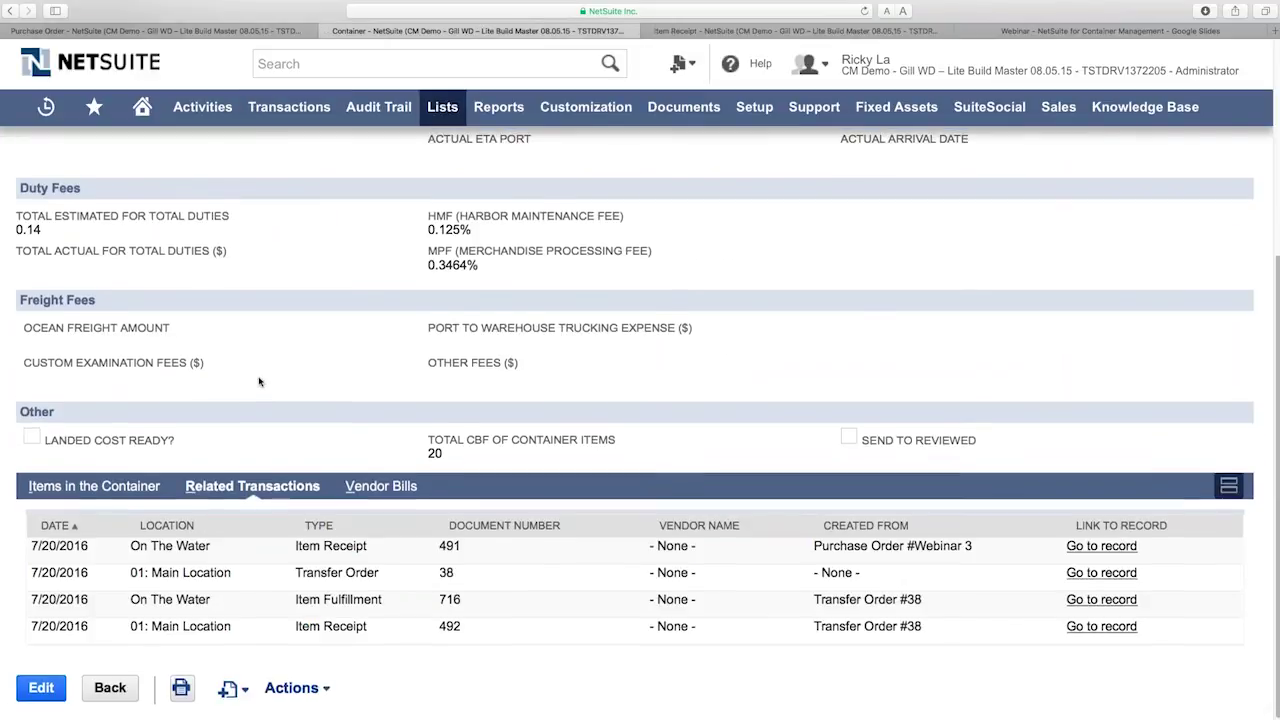
Edit the container to set the ocean freight amount to 100 and mark its landed cost as ready.
scroll(258, 381, "up", 5)
left_click(42, 212)
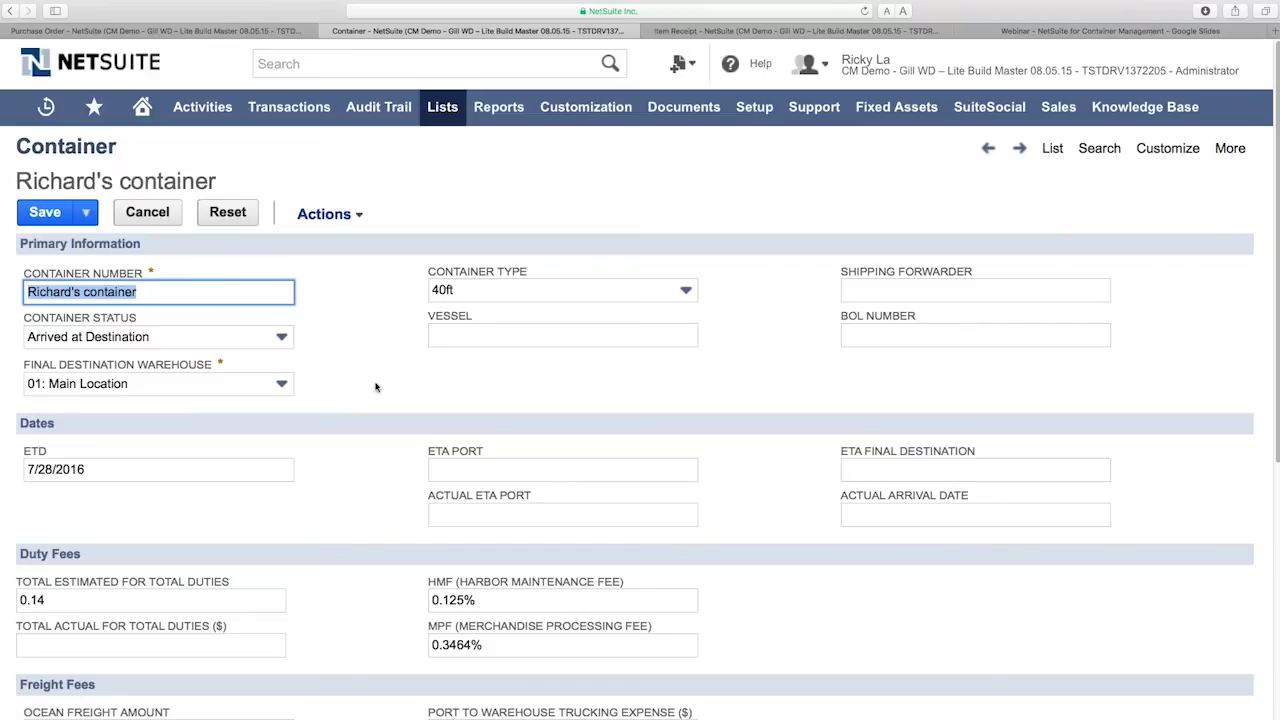
scroll(348, 588, "down", 1)
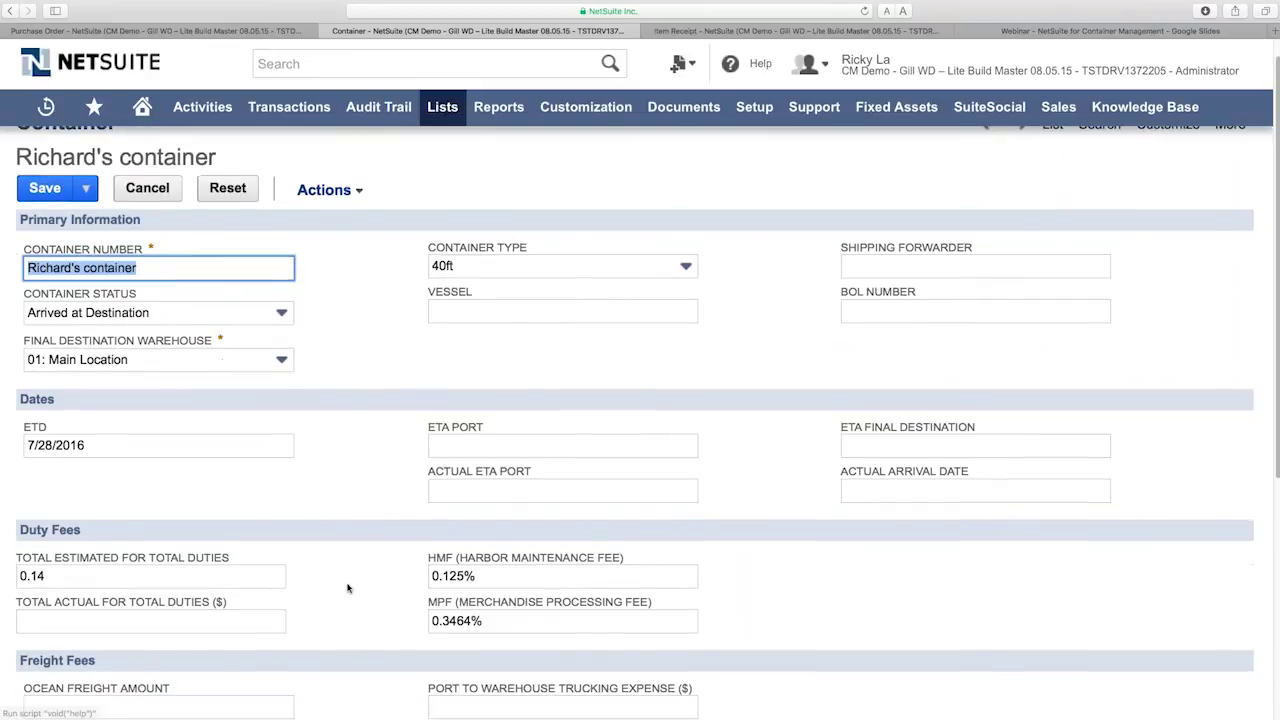
scroll(348, 588, "down", 5)
left_click(258, 580)
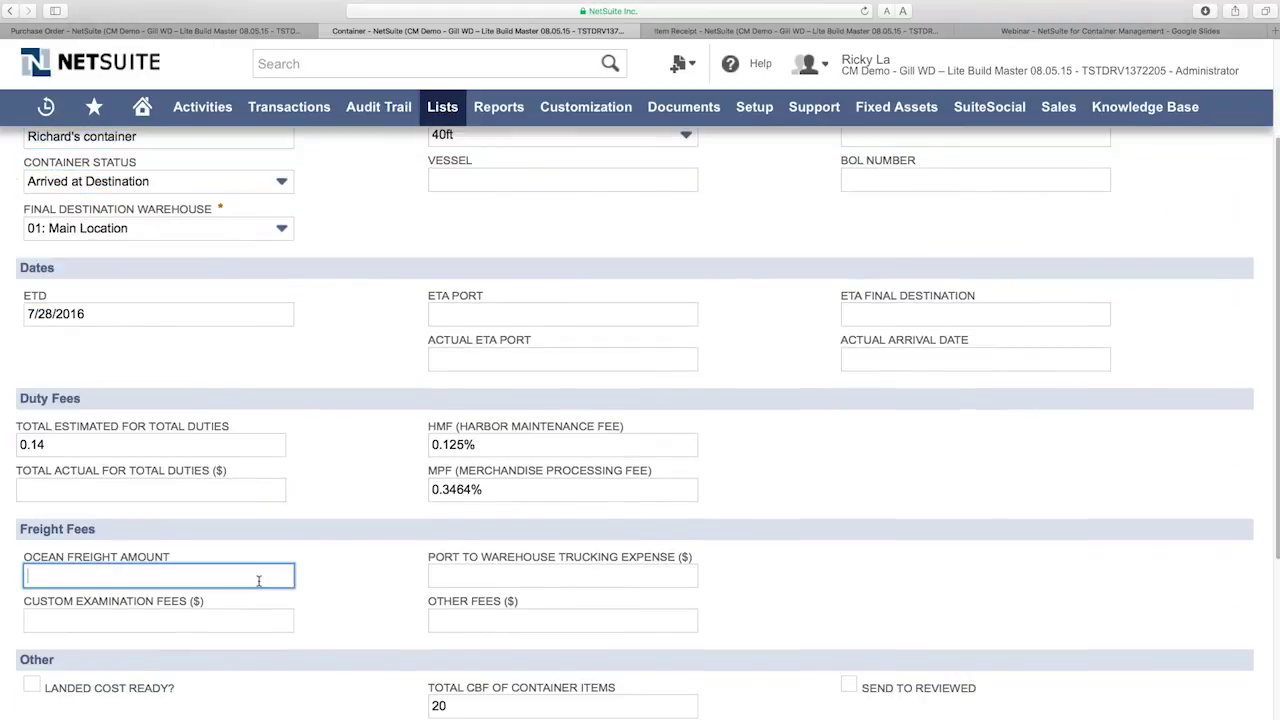
scroll(258, 580, "down", 3)
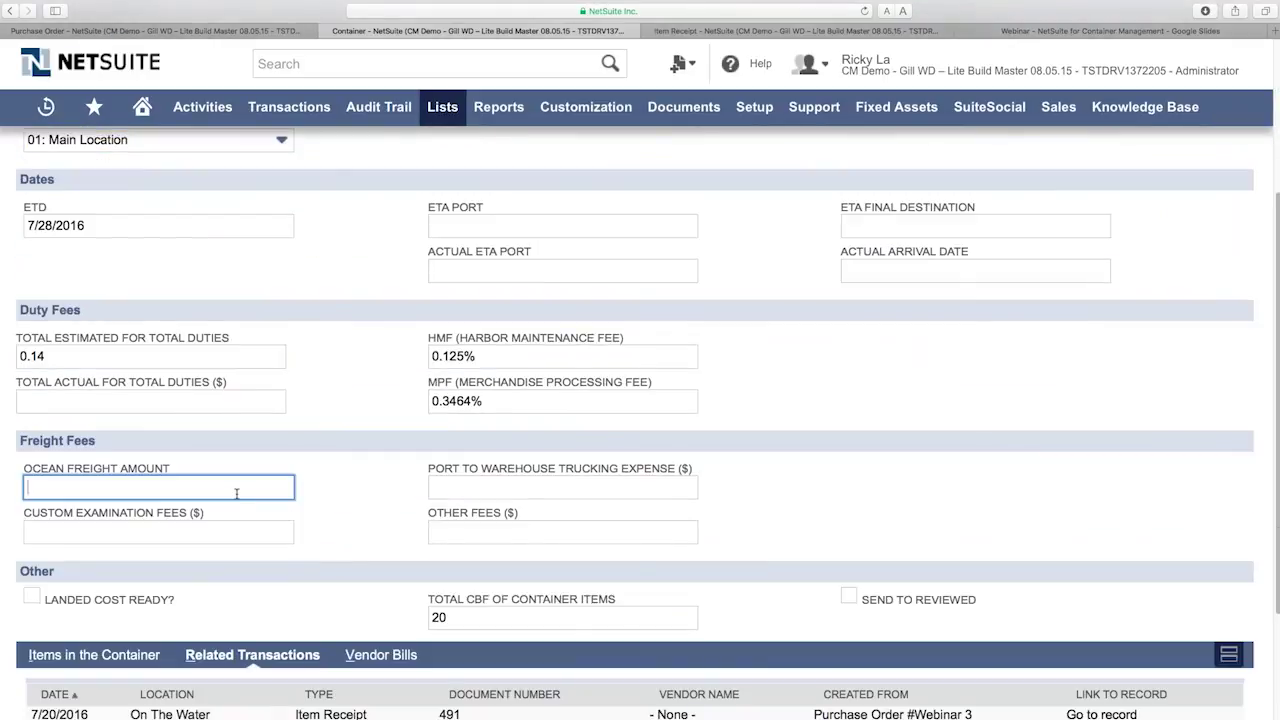
type("100")
left_click(355, 488)
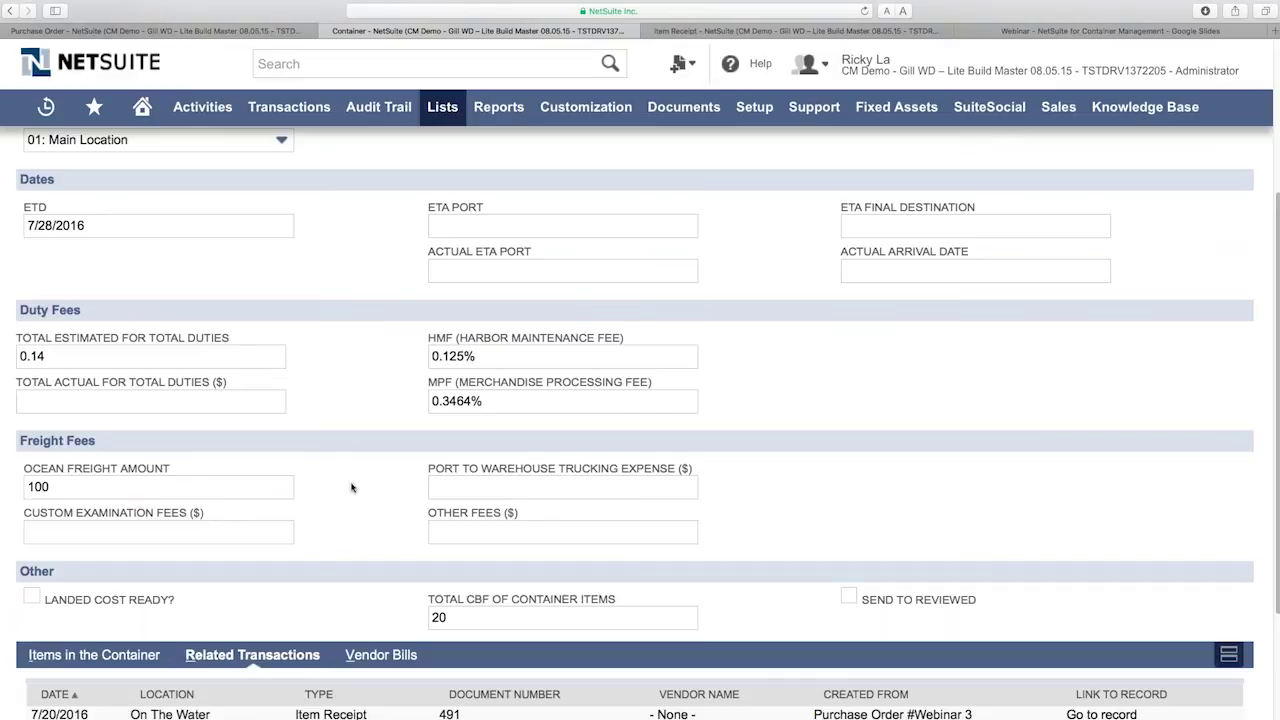
scroll(348, 505, "down", 1)
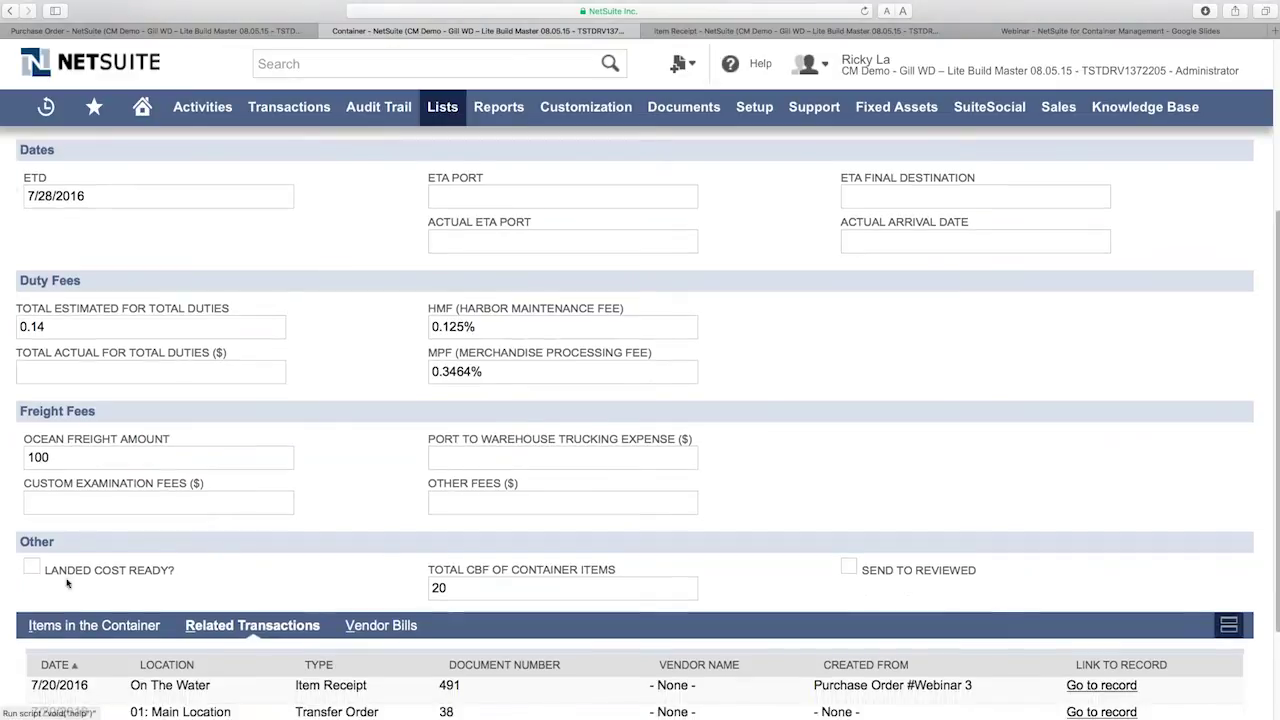
left_click(31, 566)
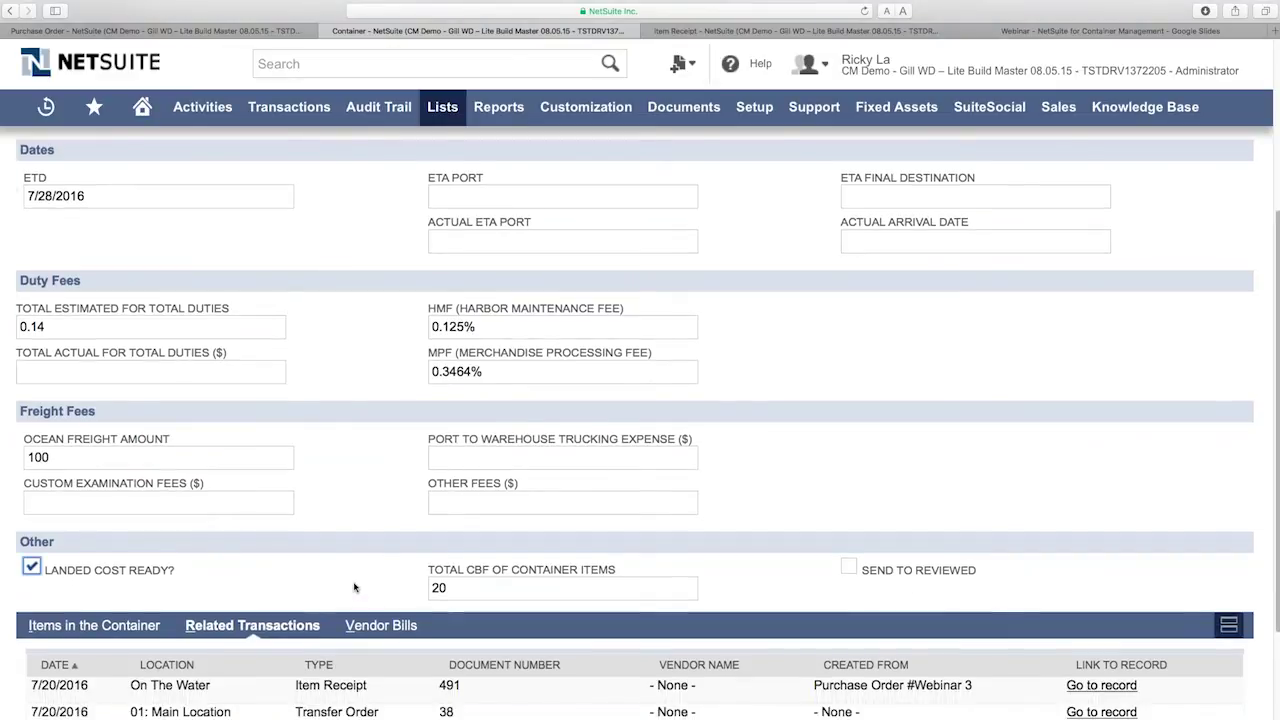
Save the container's freight and landed cost changes and review the saved record.
scroll(378, 473, "up", 5)
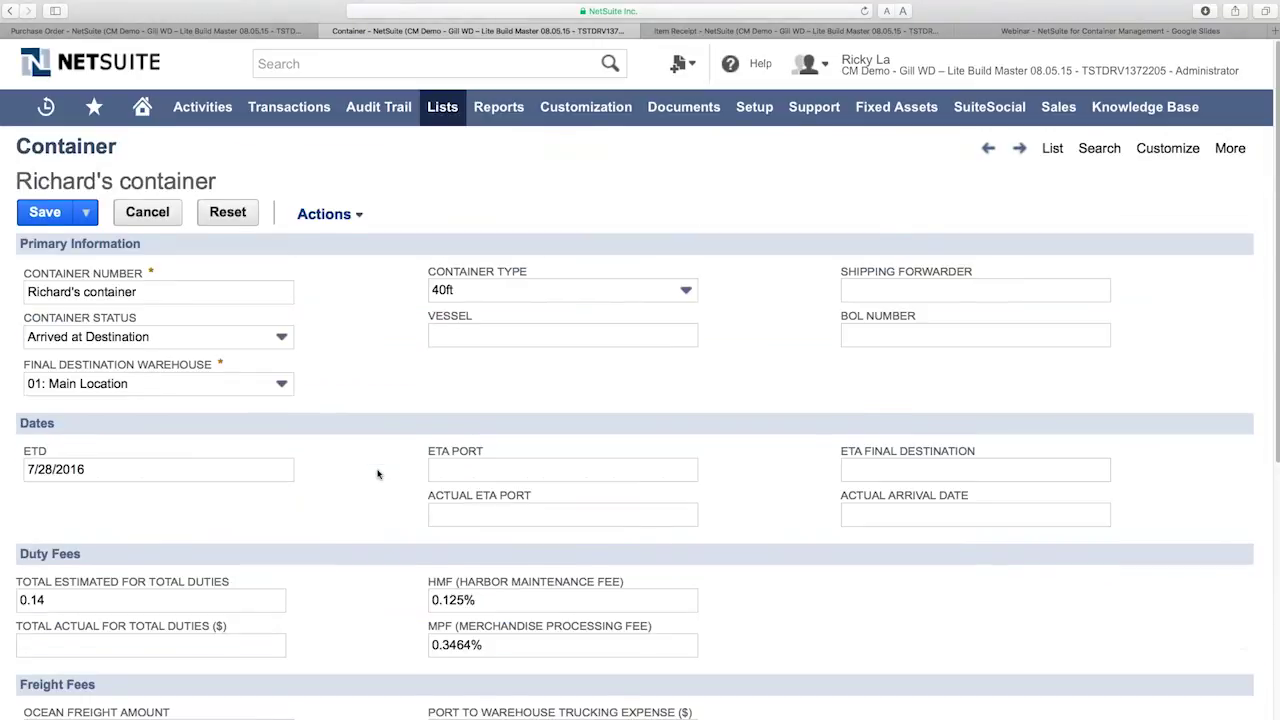
scroll(378, 473, "down", 8)
scroll(378, 473, "up", 8)
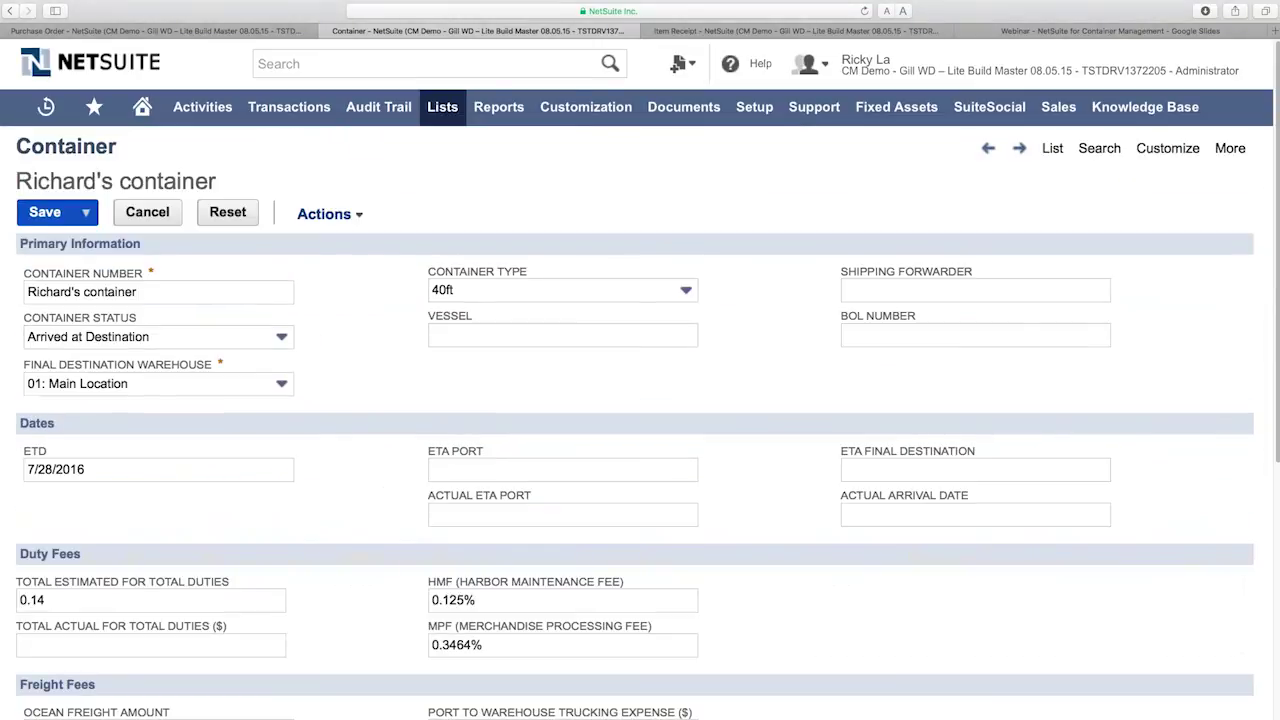
key("alt+s")
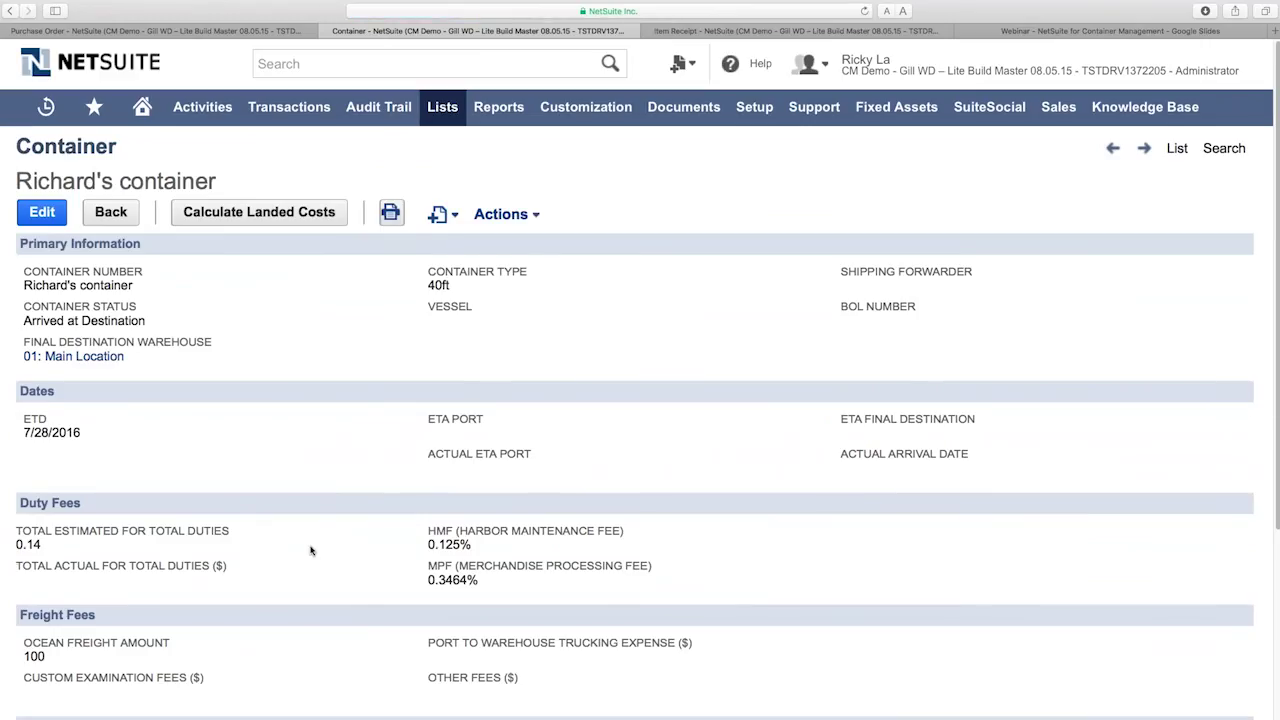
scroll(310, 550, "down", 3)
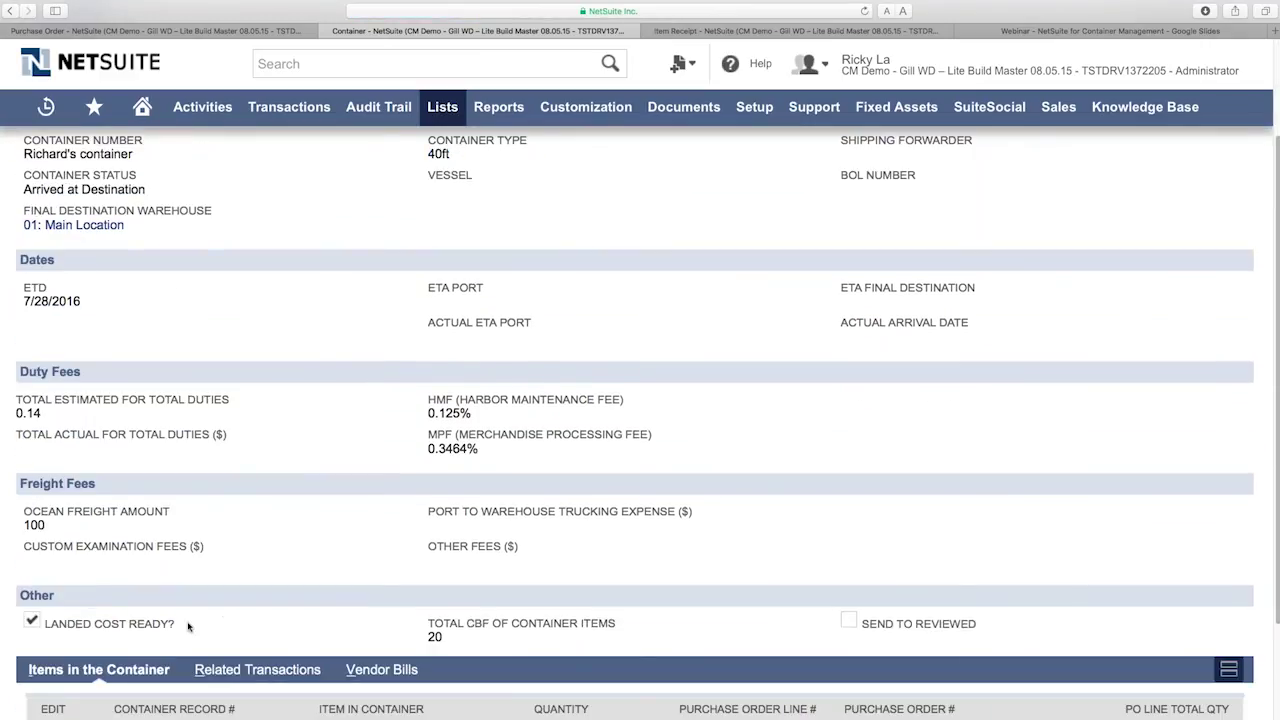
scroll(190, 600, "up", 3)
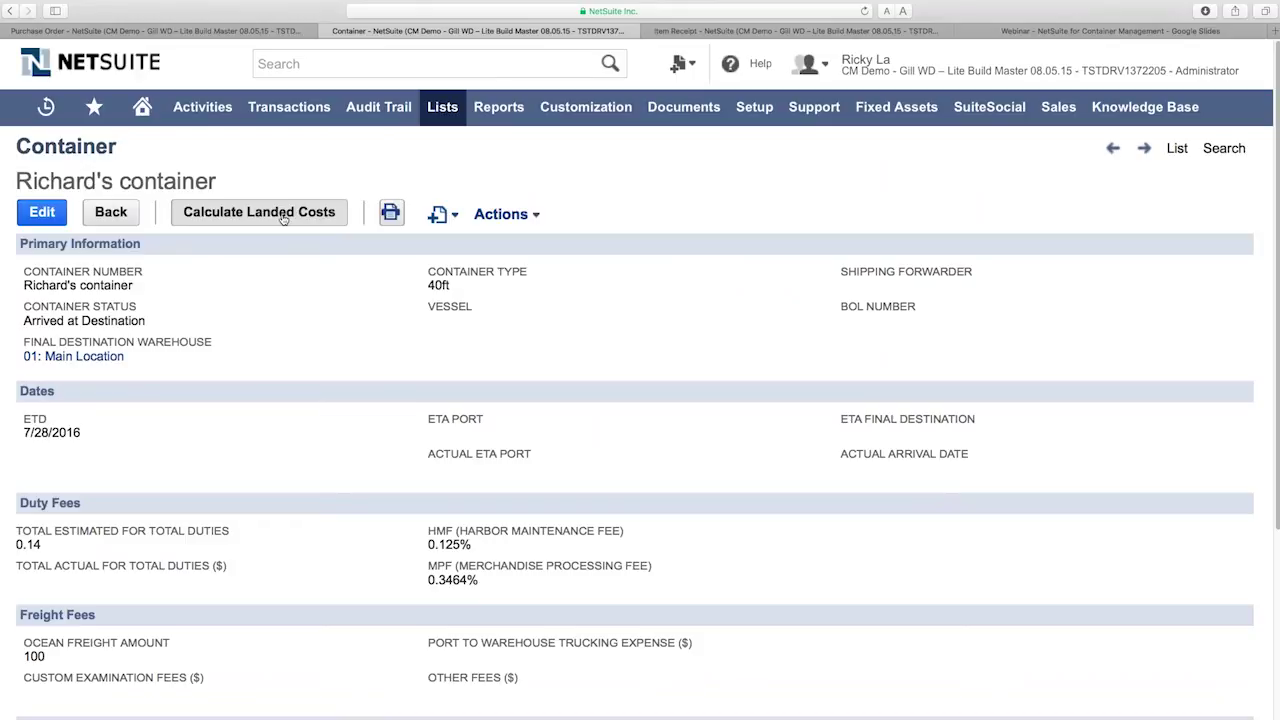
scroll(300, 450, "down", 5)
scroll(306, 517, "up", 5)
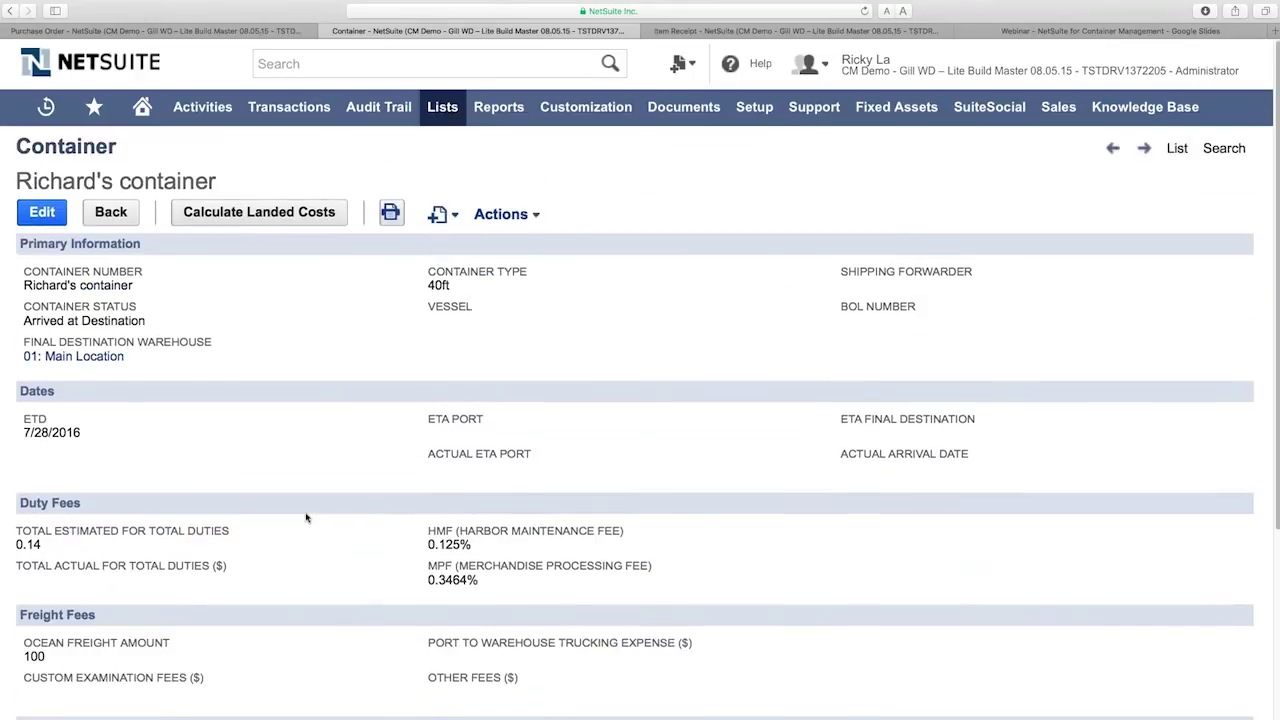
Create a new vendor bill reference record for the container, linking it to Bill #14, and save it.
scroll(306, 517, "down", 2)
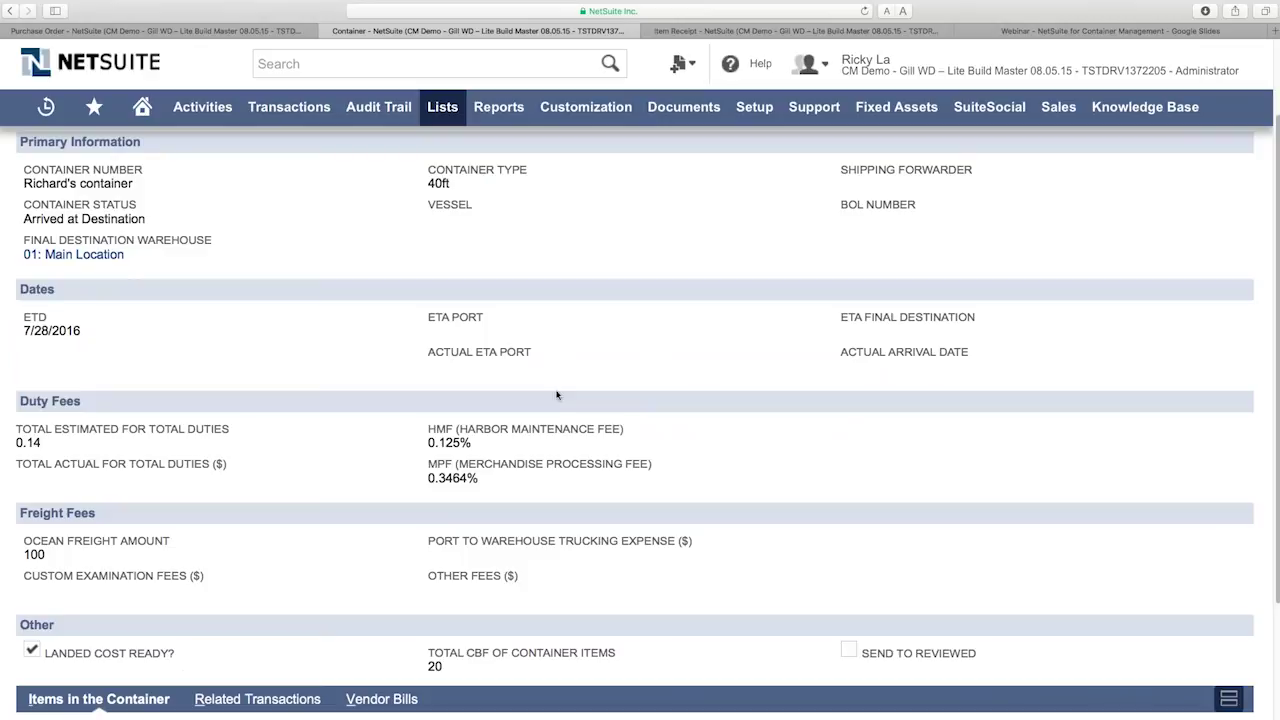
scroll(298, 503, "down", 3)
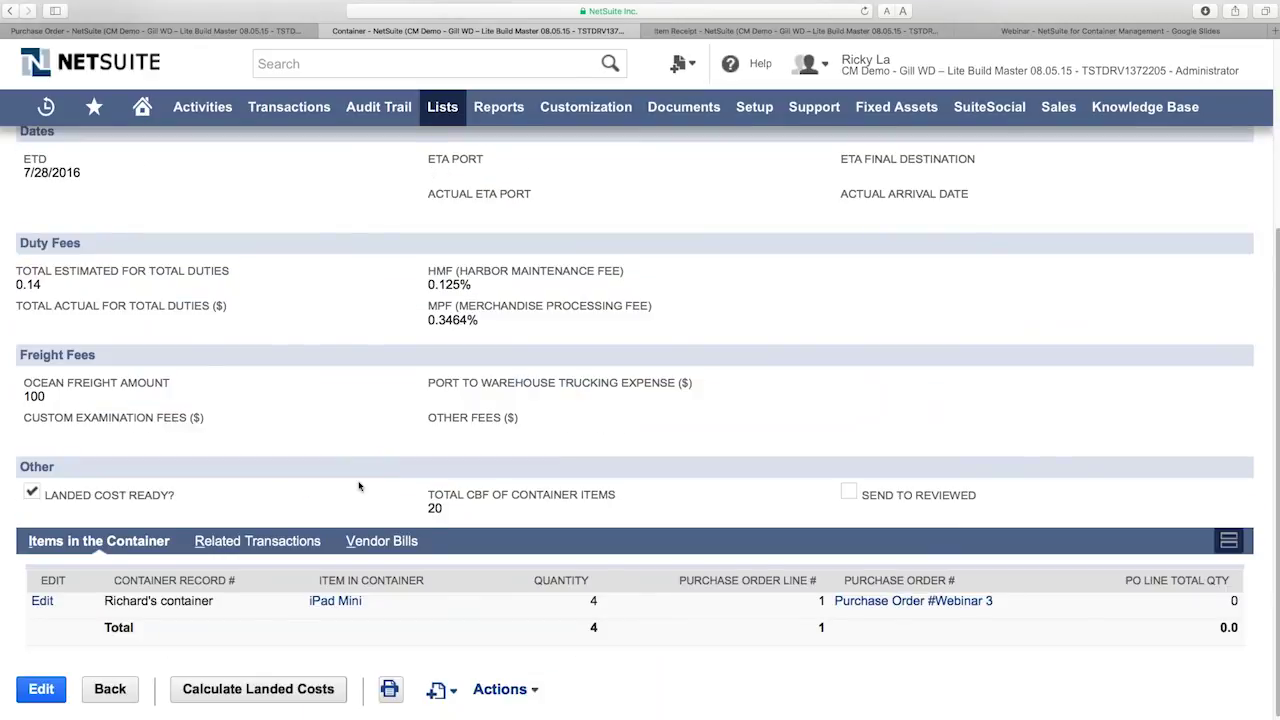
left_click(390, 543)
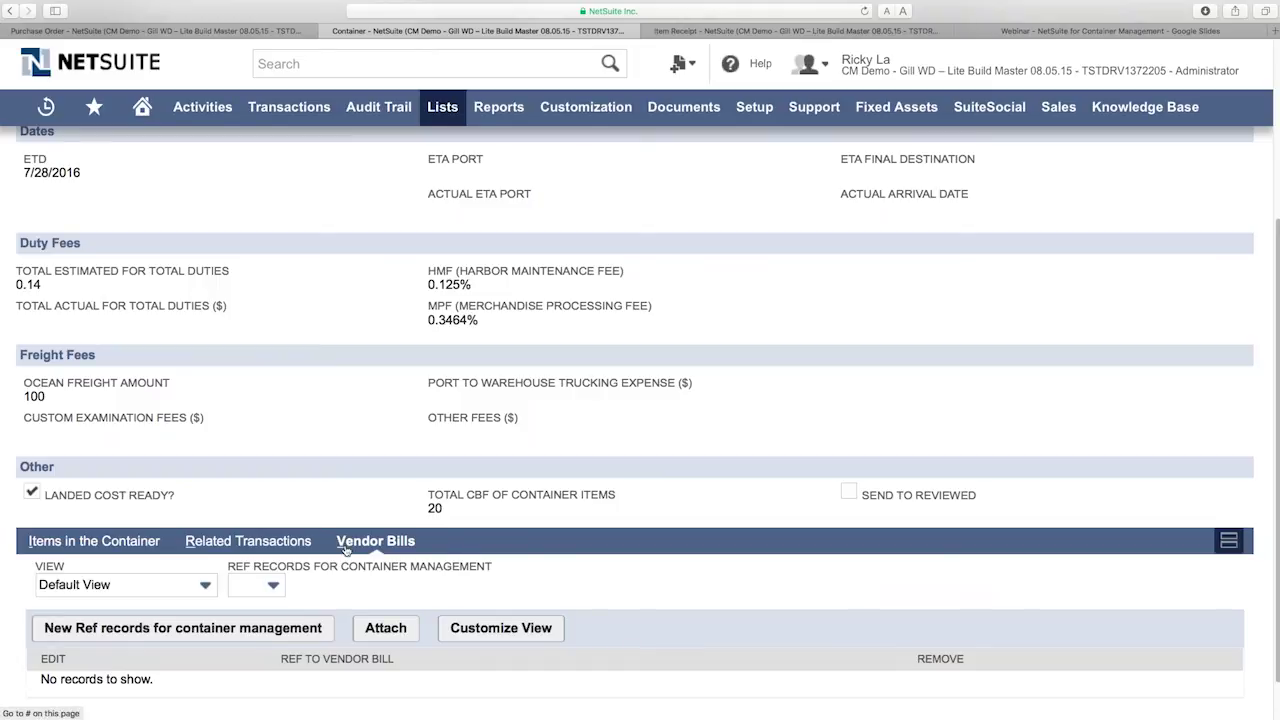
left_click(274, 630)
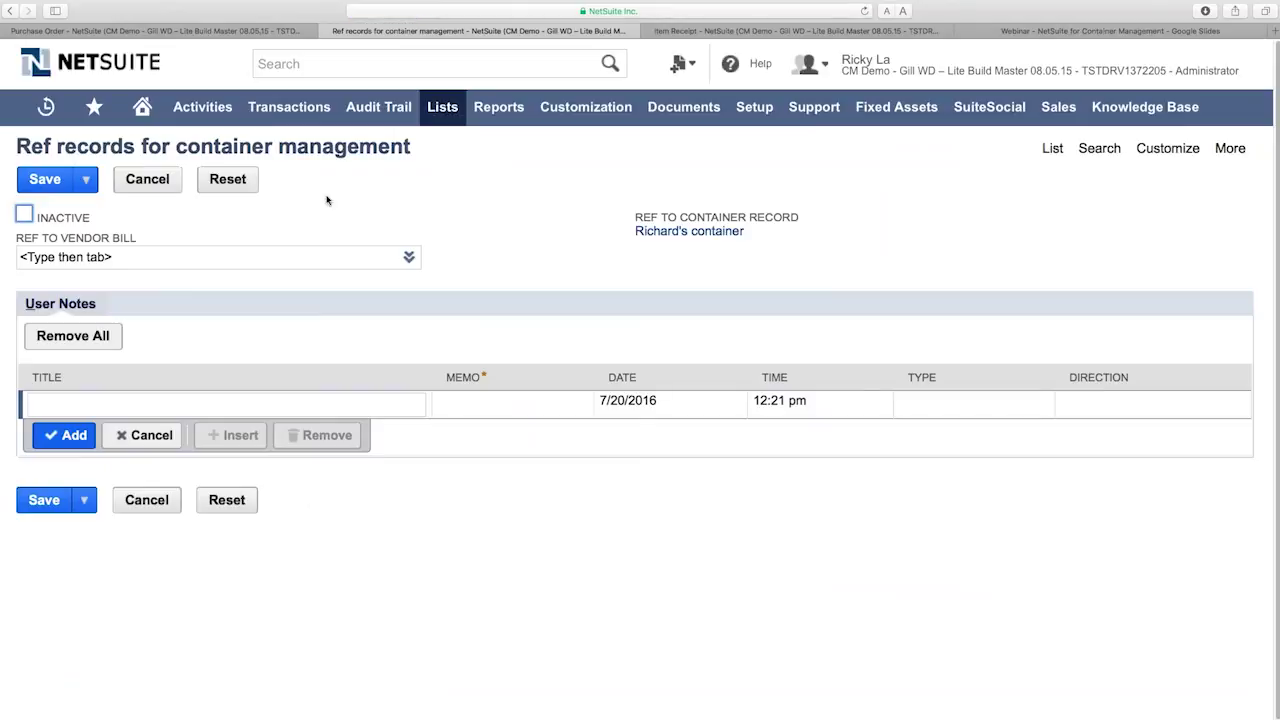
left_click(409, 257)
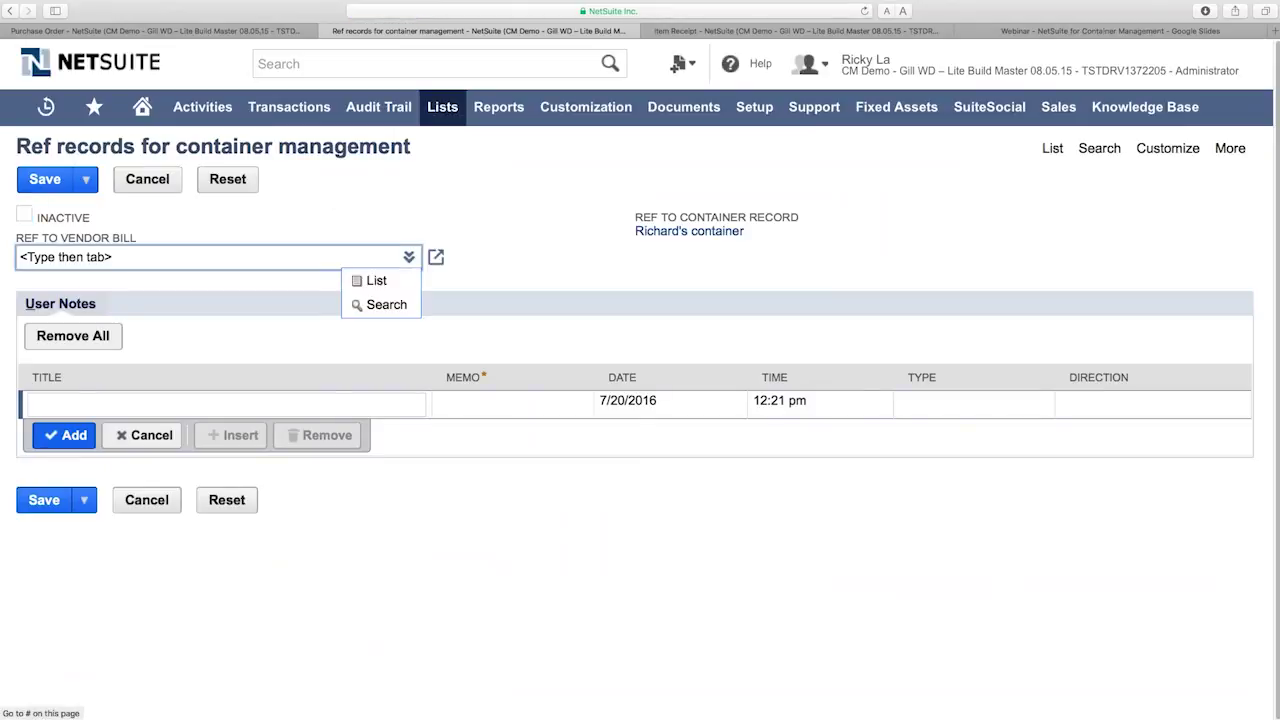
left_click(378, 277)
key("Down")
key("Down")
key("Down")
key("Down")
key("Down")
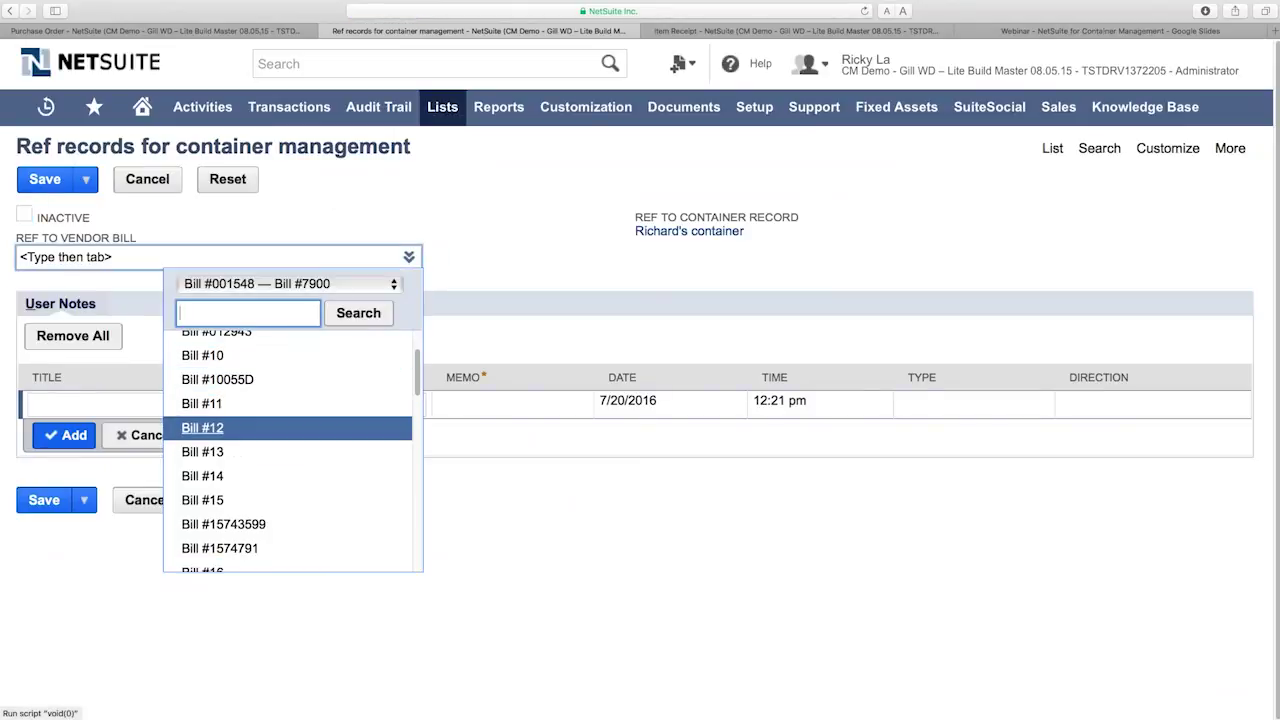
left_click(246, 478)
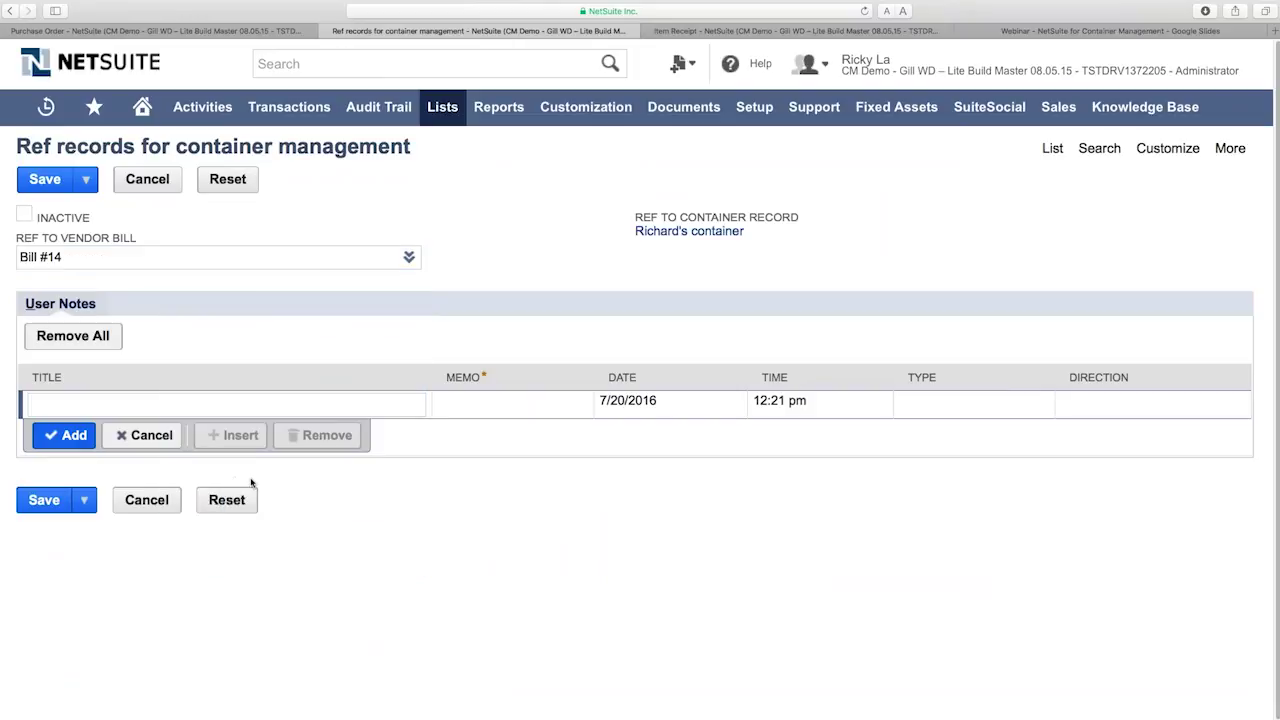
left_click(45, 179)
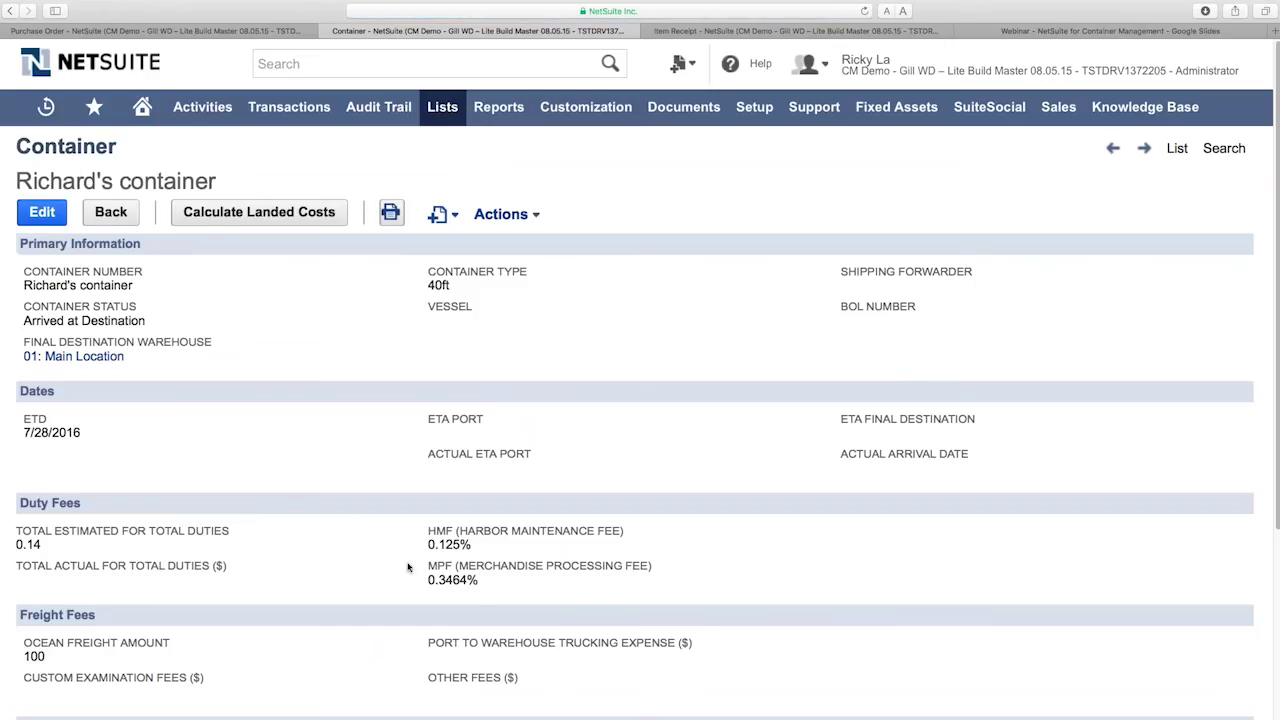
Check the vendor bill linked to the container, and calculate the container's landed costs.
scroll(380, 300, "down", 5)
left_click(404, 540)
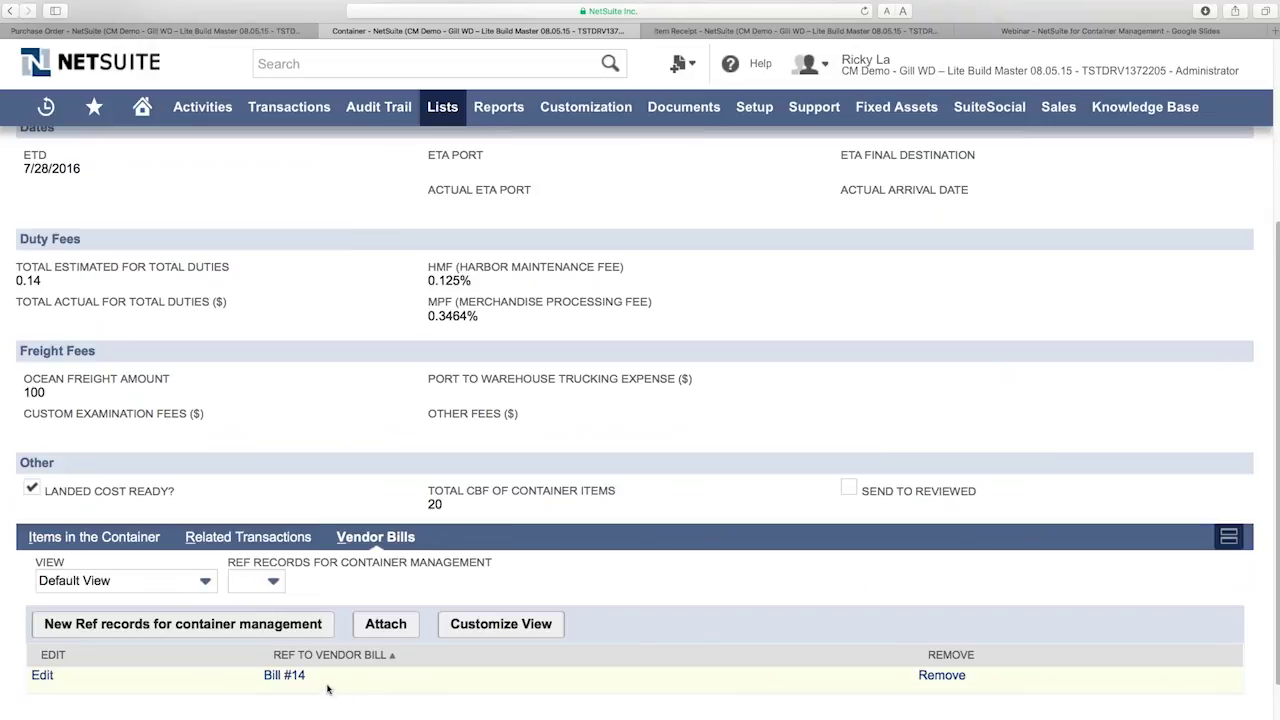
scroll(328, 687, "up", 1)
scroll(328, 687, "up", 5)
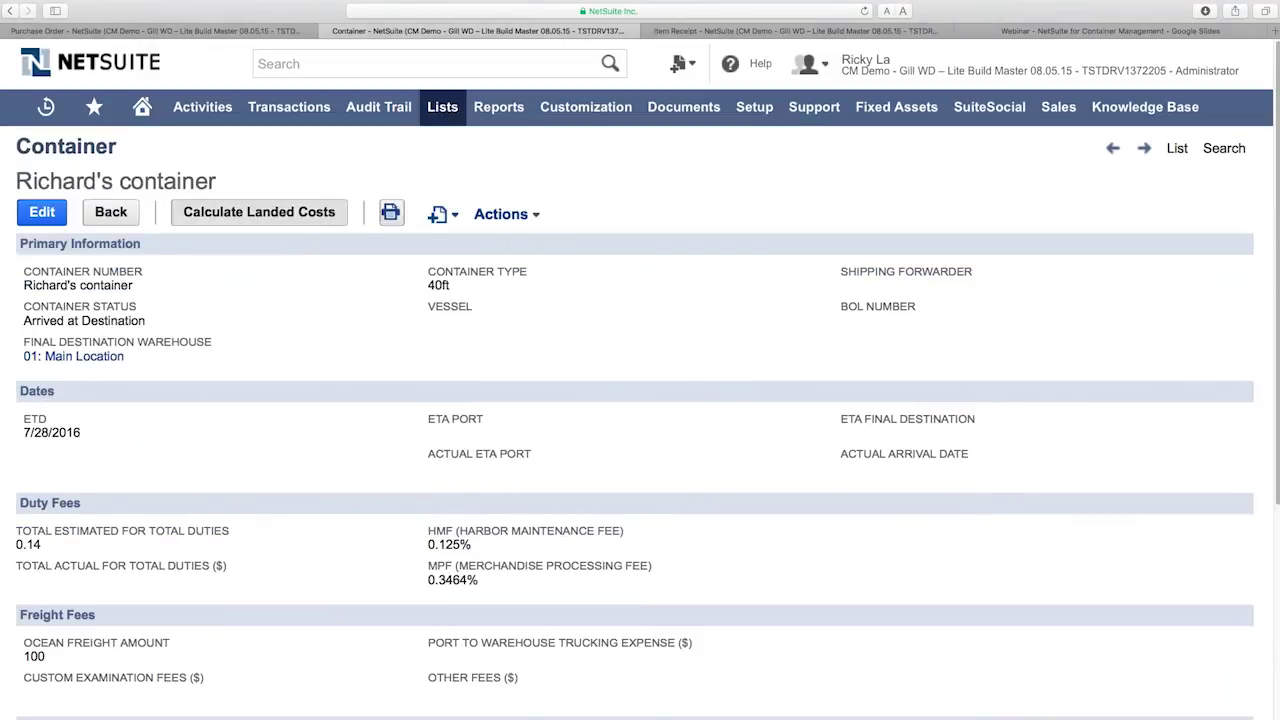
left_click(259, 212)
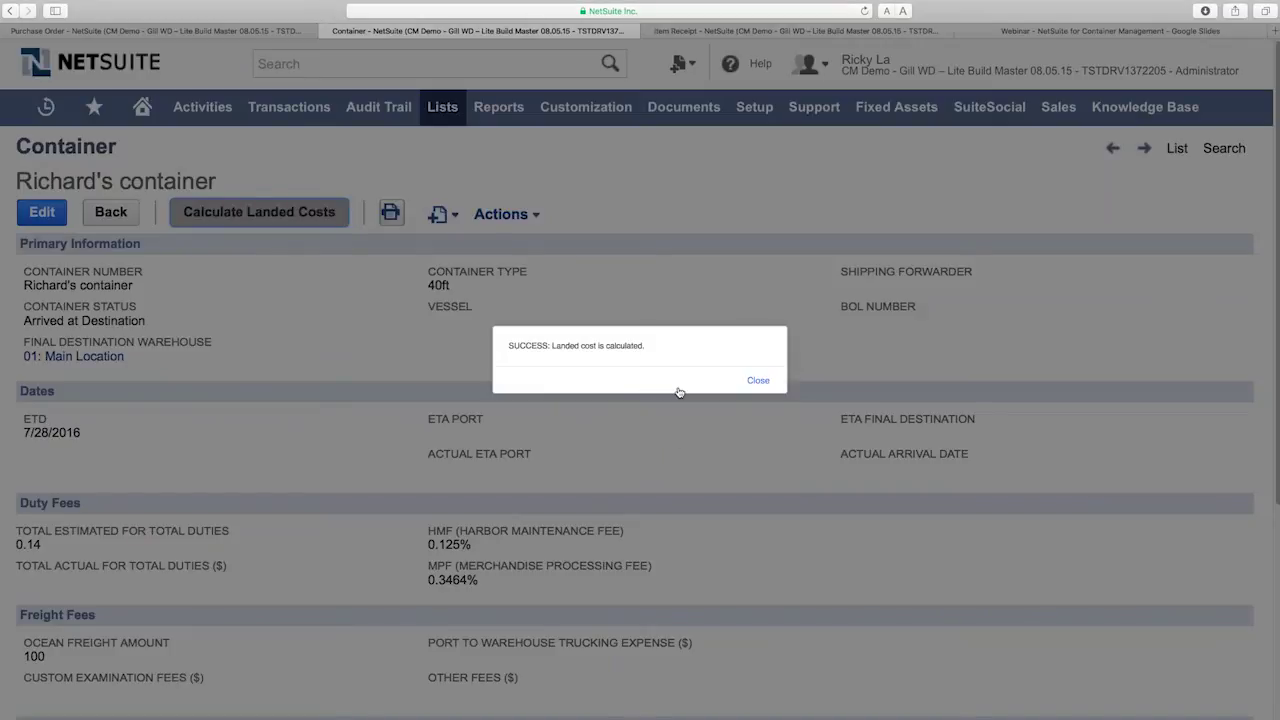
left_click(758, 380)
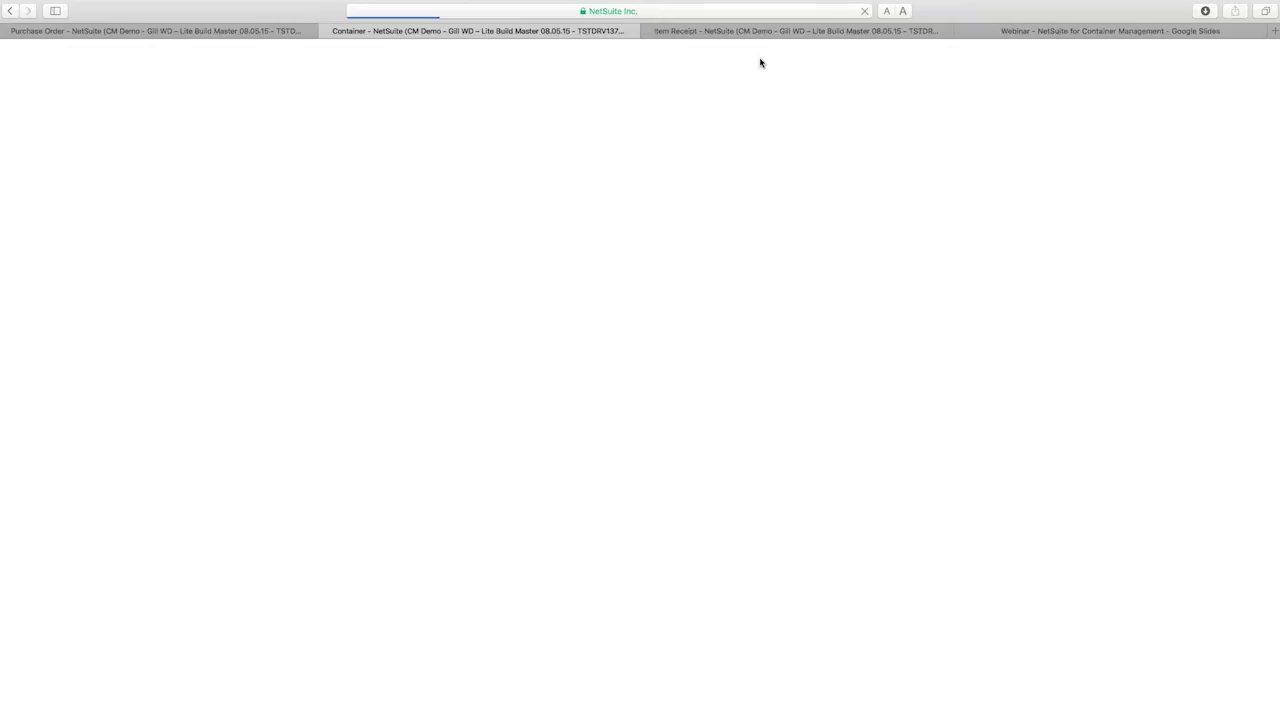
Refresh the open item receipt and examine the landed cost breakdown of its iPad Mini line.
left_click(735, 31)
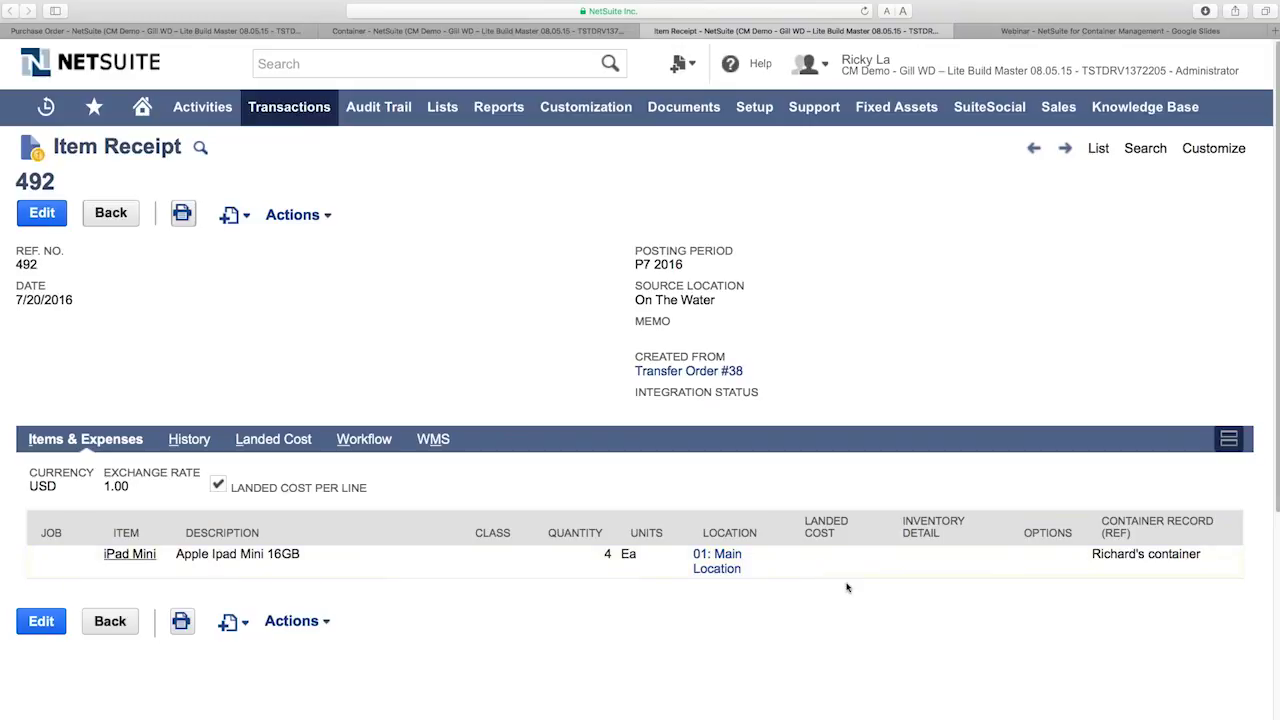
left_click(866, 10)
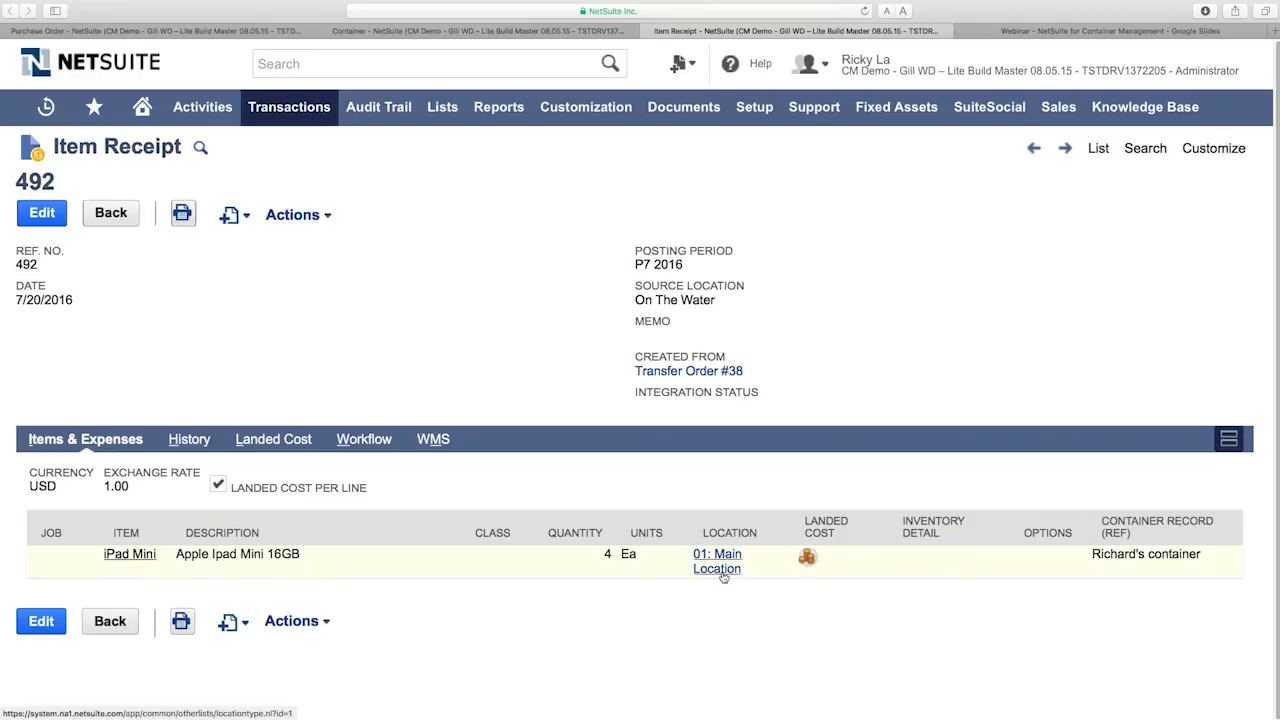
left_click(807, 557)
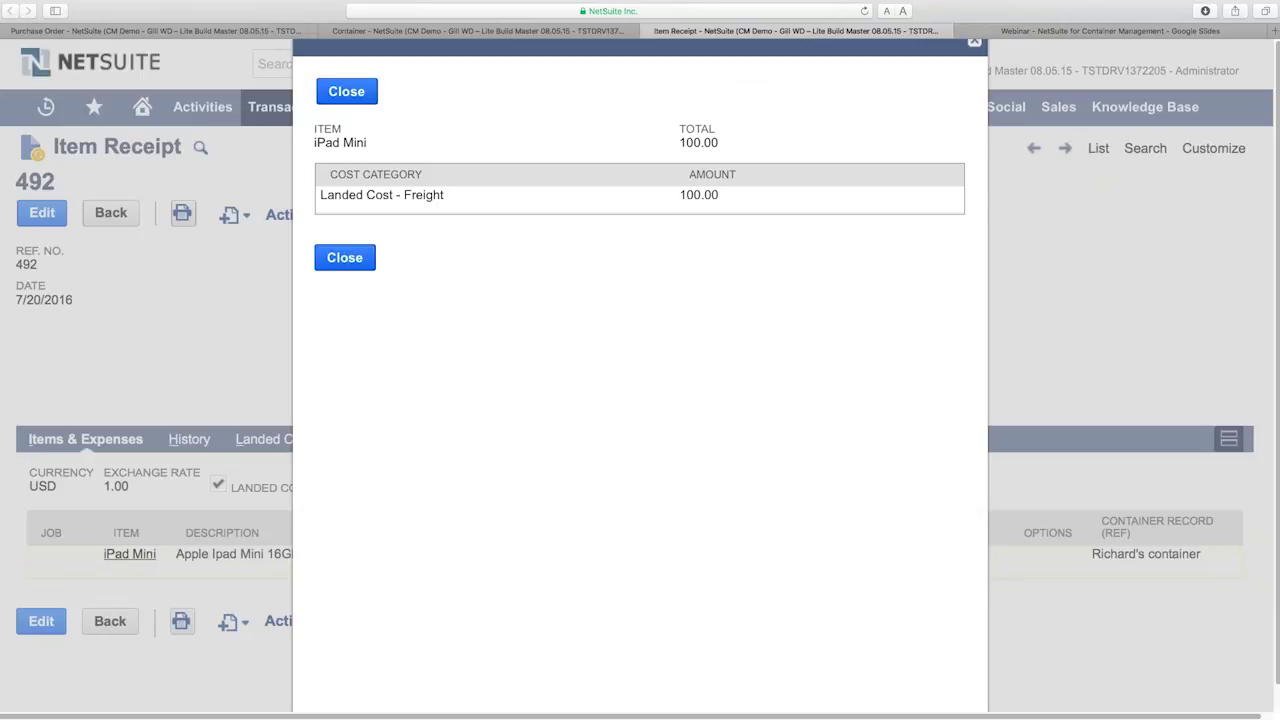
double_click(697, 194)
left_click_drag(683, 194, 681, 194)
left_click(974, 42)
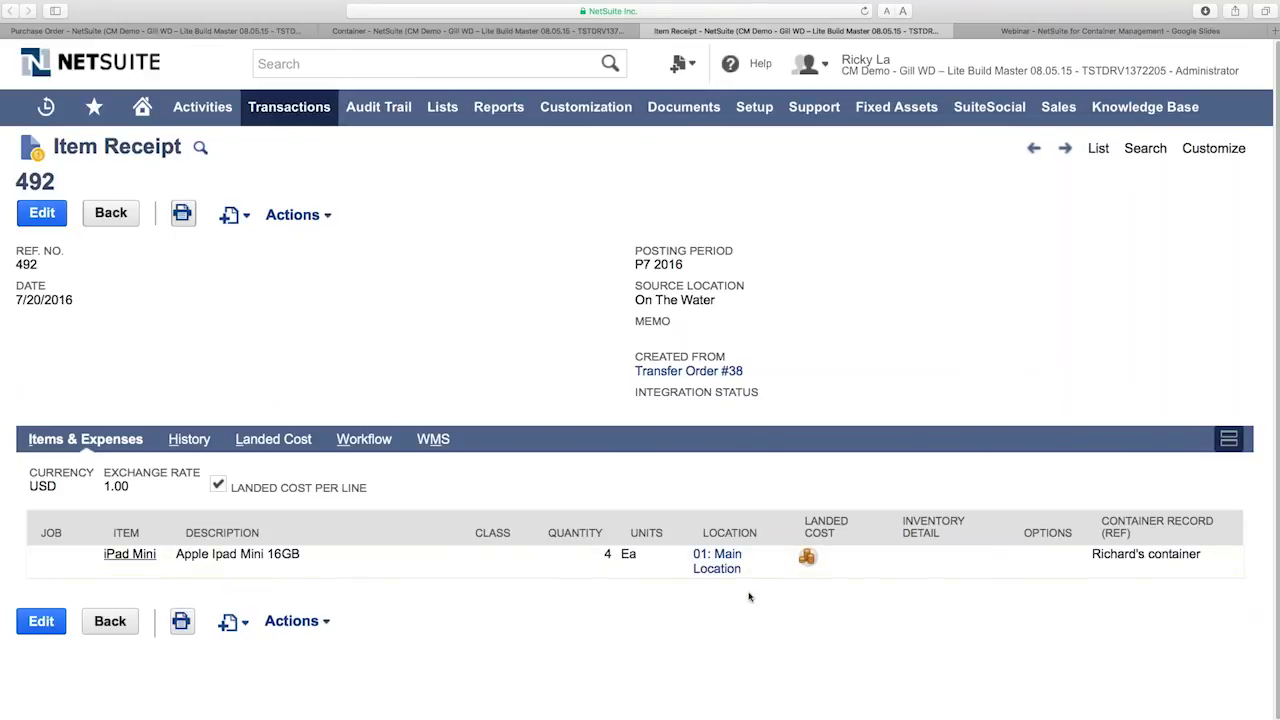
Review the container's status, related transactions and vendor bills, and open the list of containers.
left_click(504, 32)
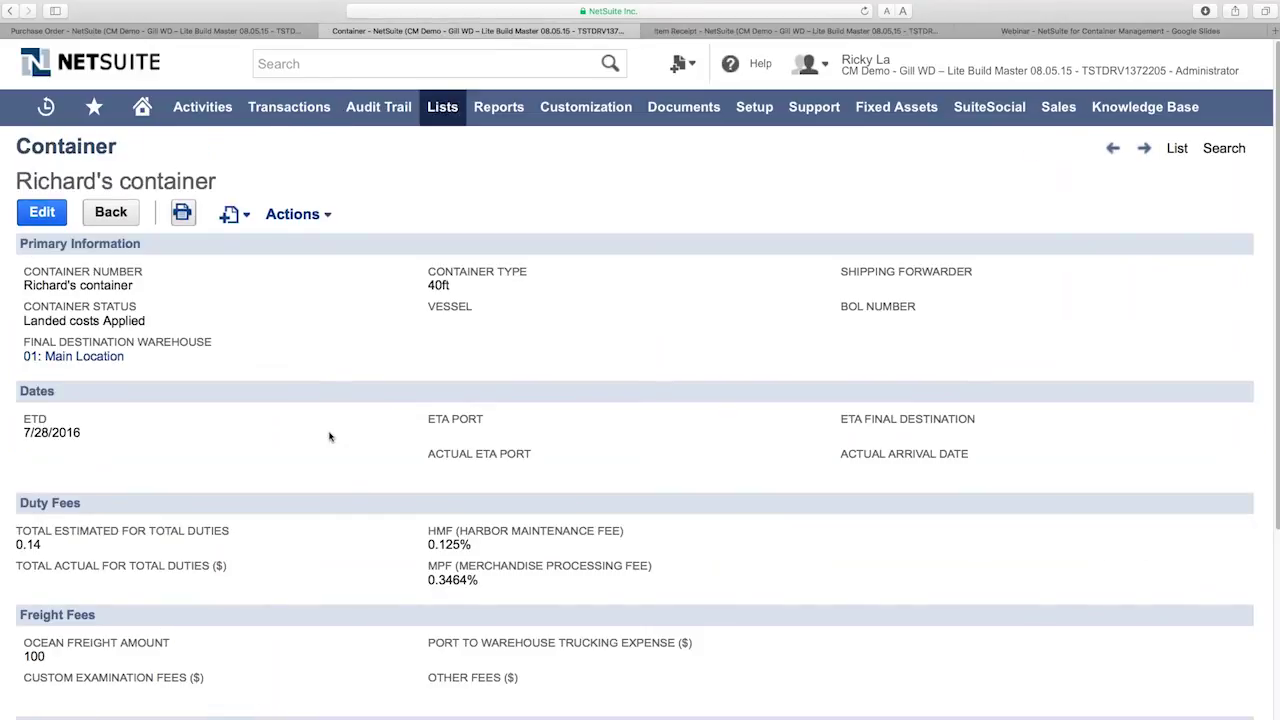
left_click_drag(157, 322, 25, 321)
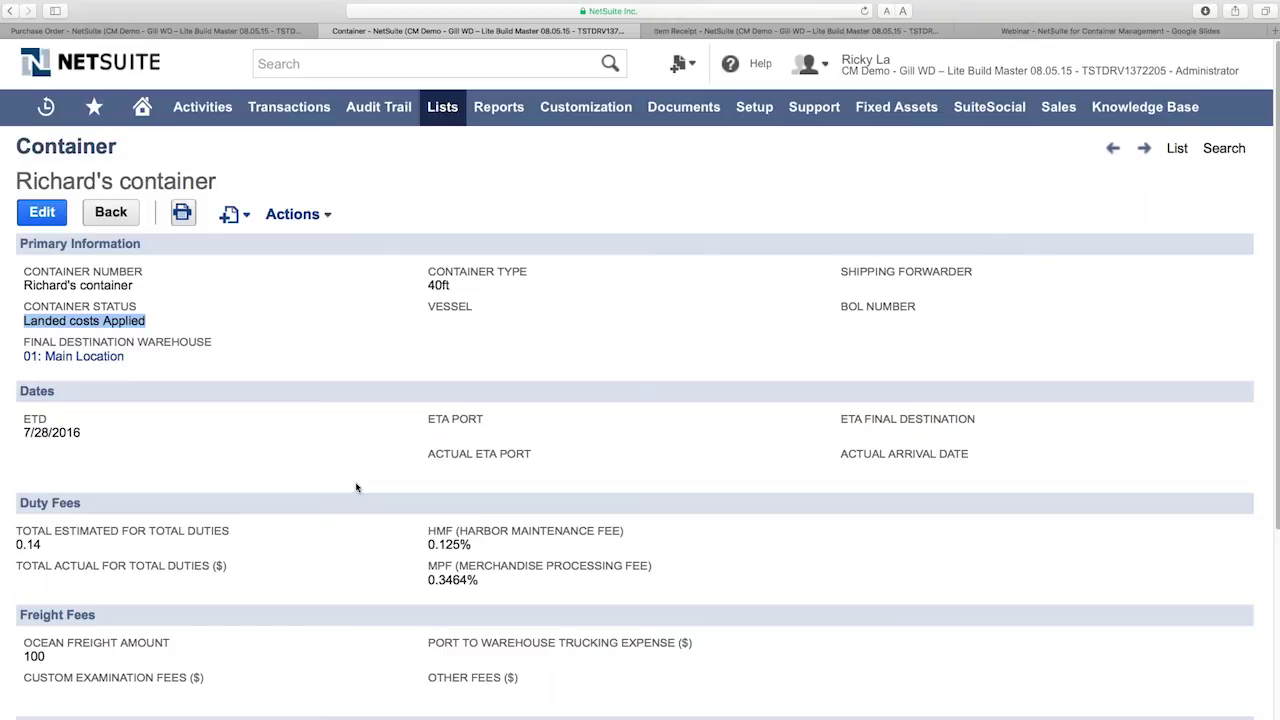
scroll(356, 487, "down", 5)
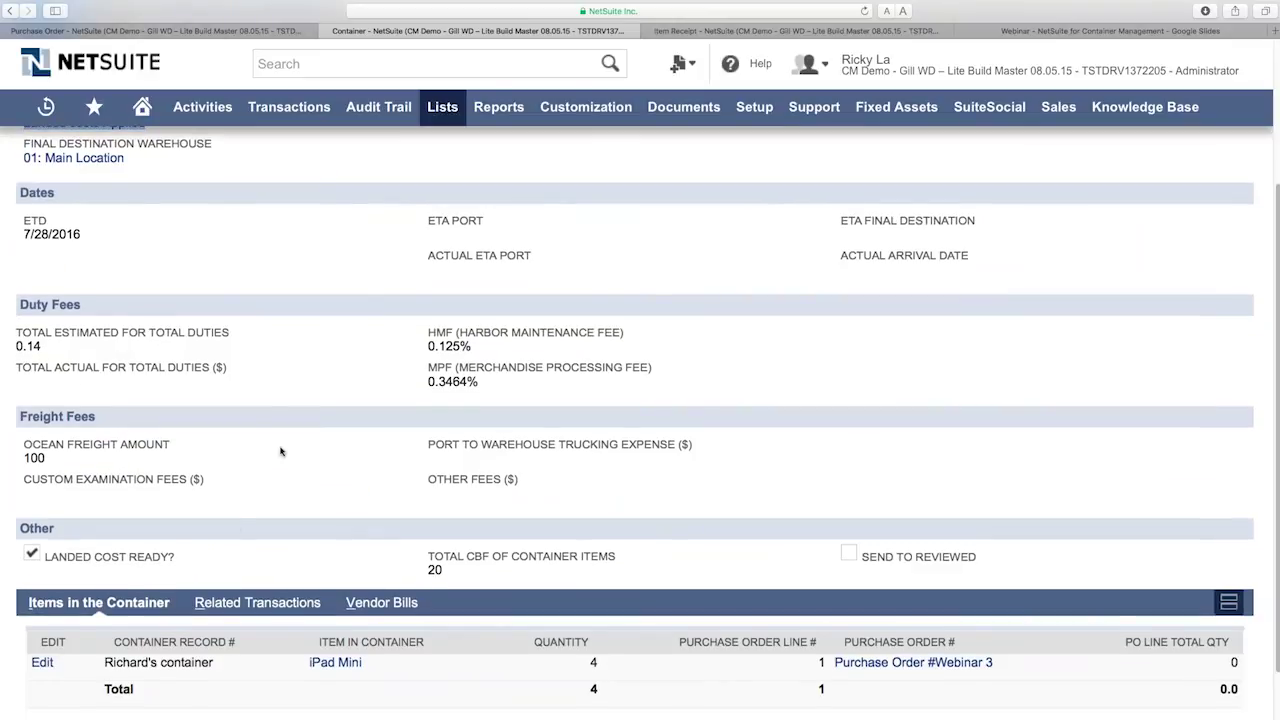
left_click(246, 604)
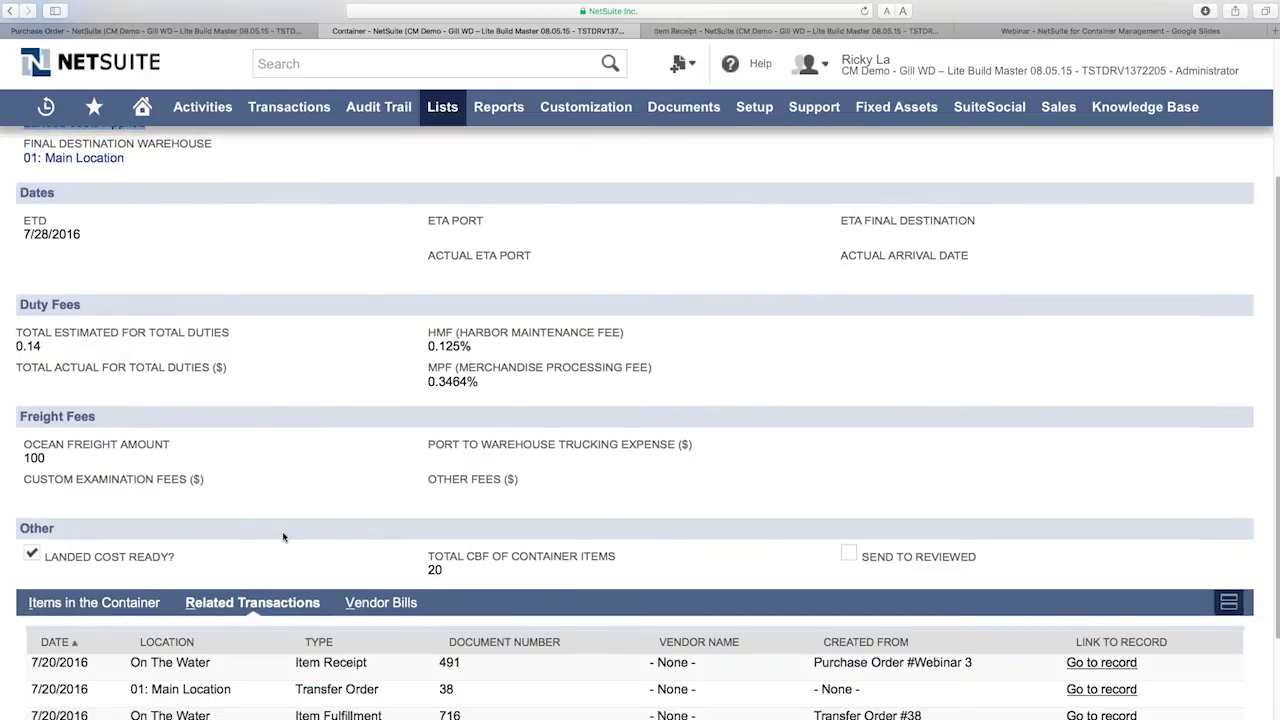
left_click(403, 603)
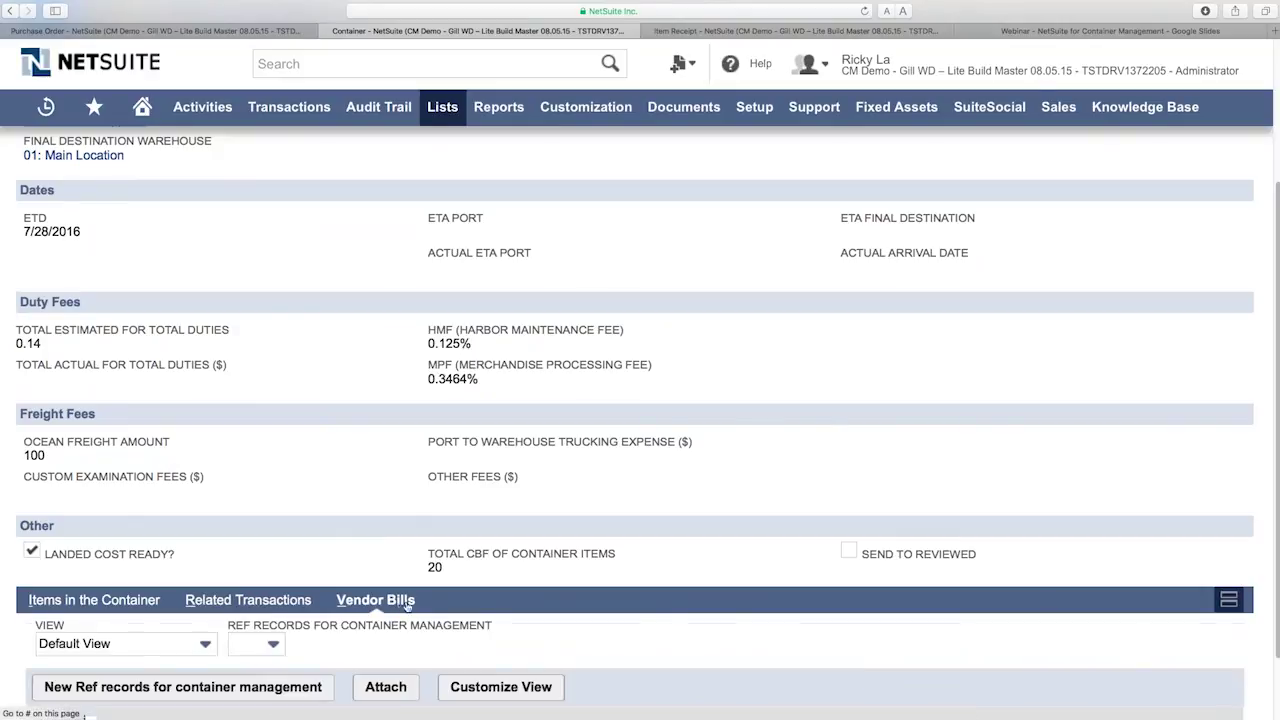
scroll(440, 575, "down", 2)
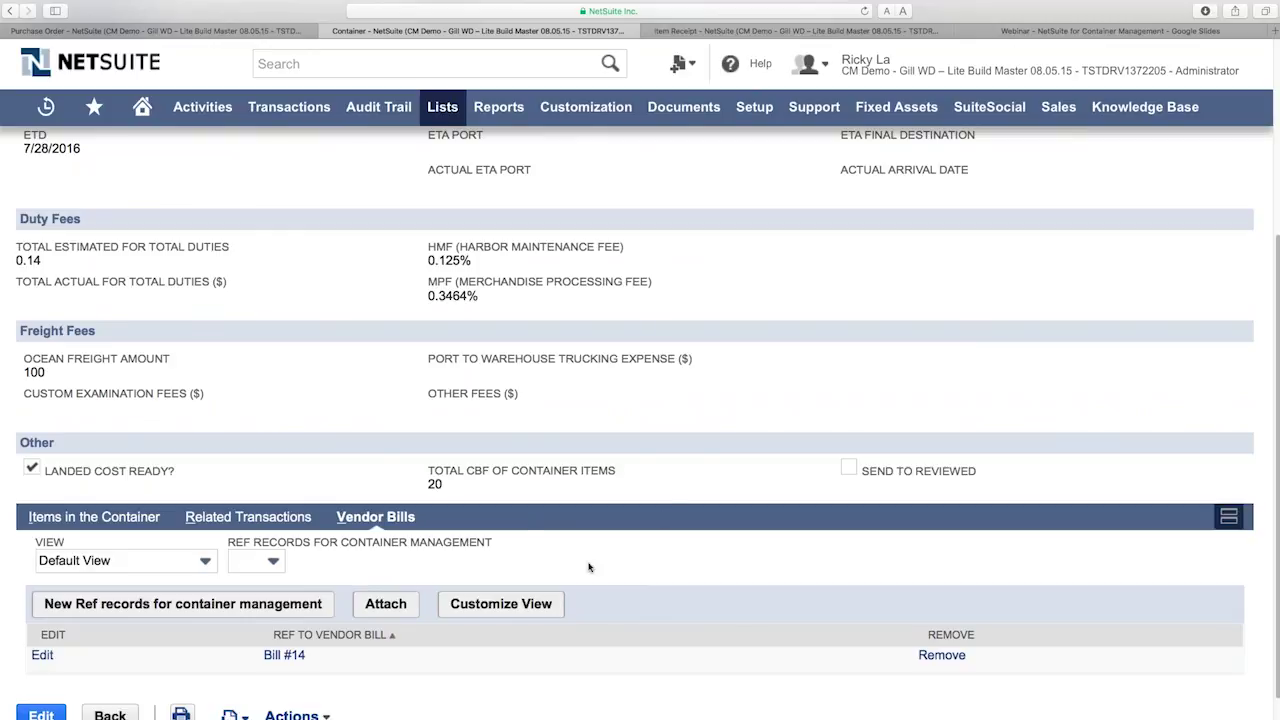
scroll(1124, 246, "up", 5)
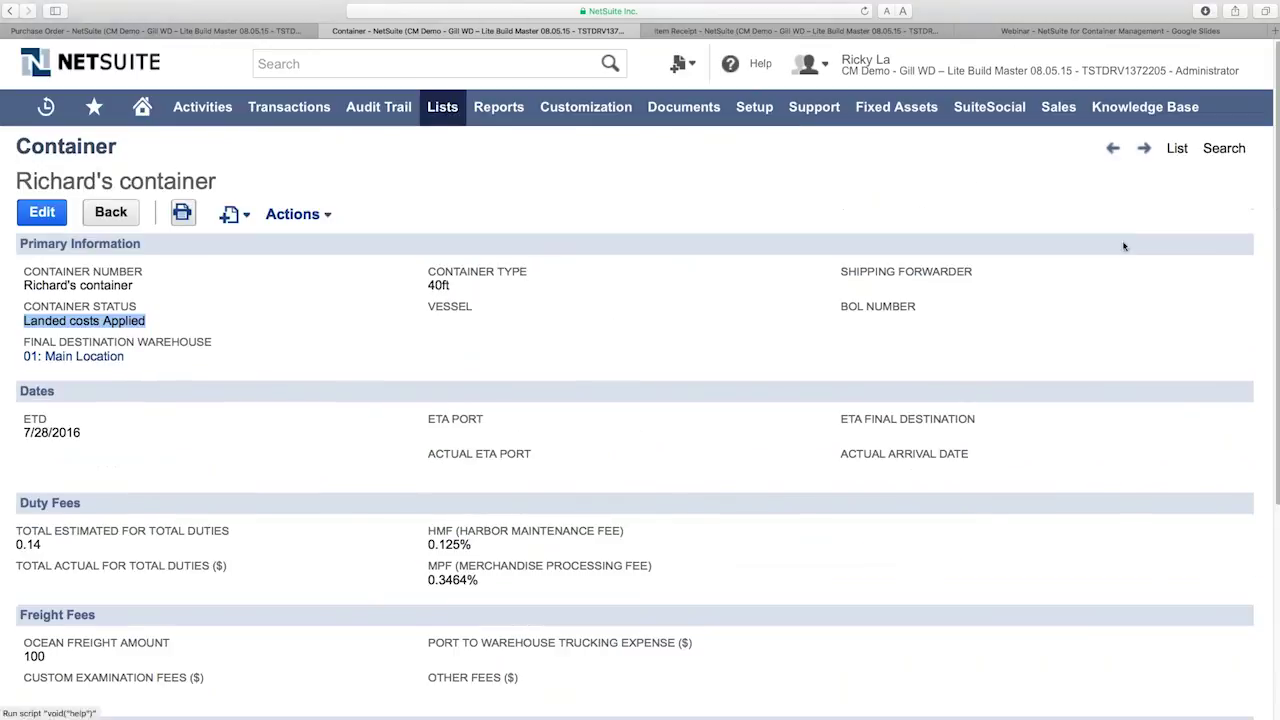
left_click(1175, 150)
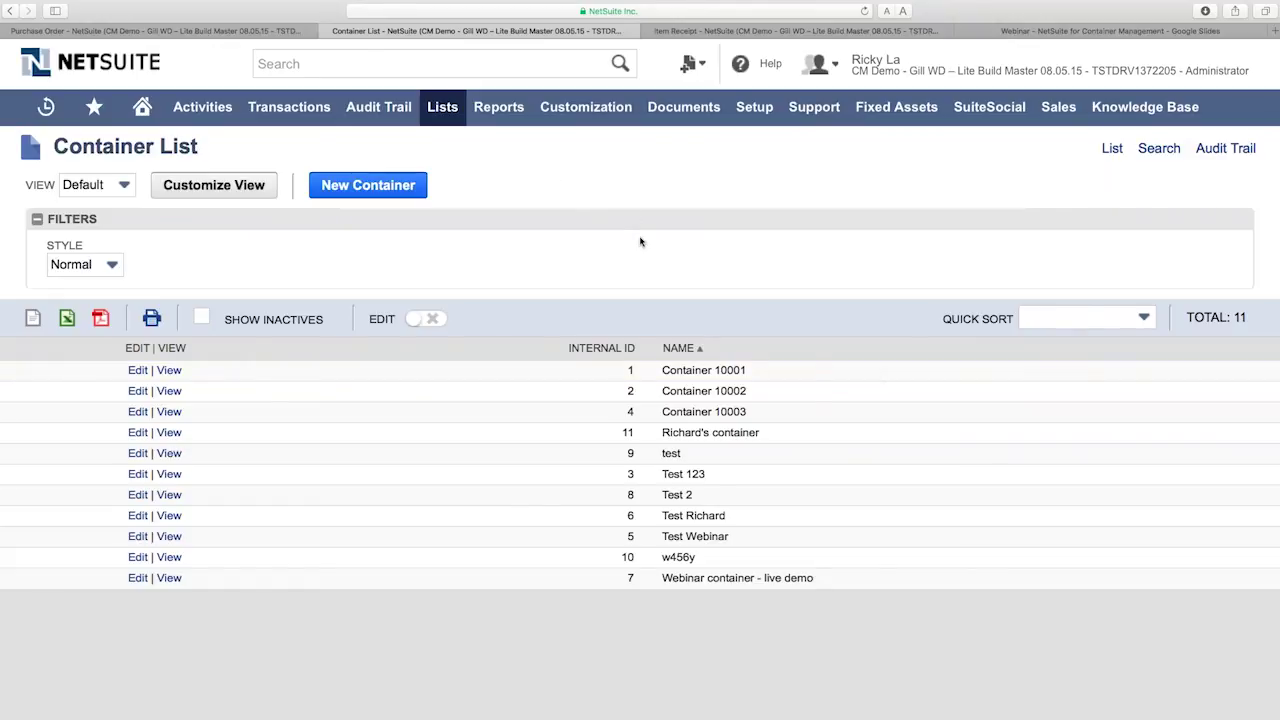
key("ctrl+Left")
key("Right")
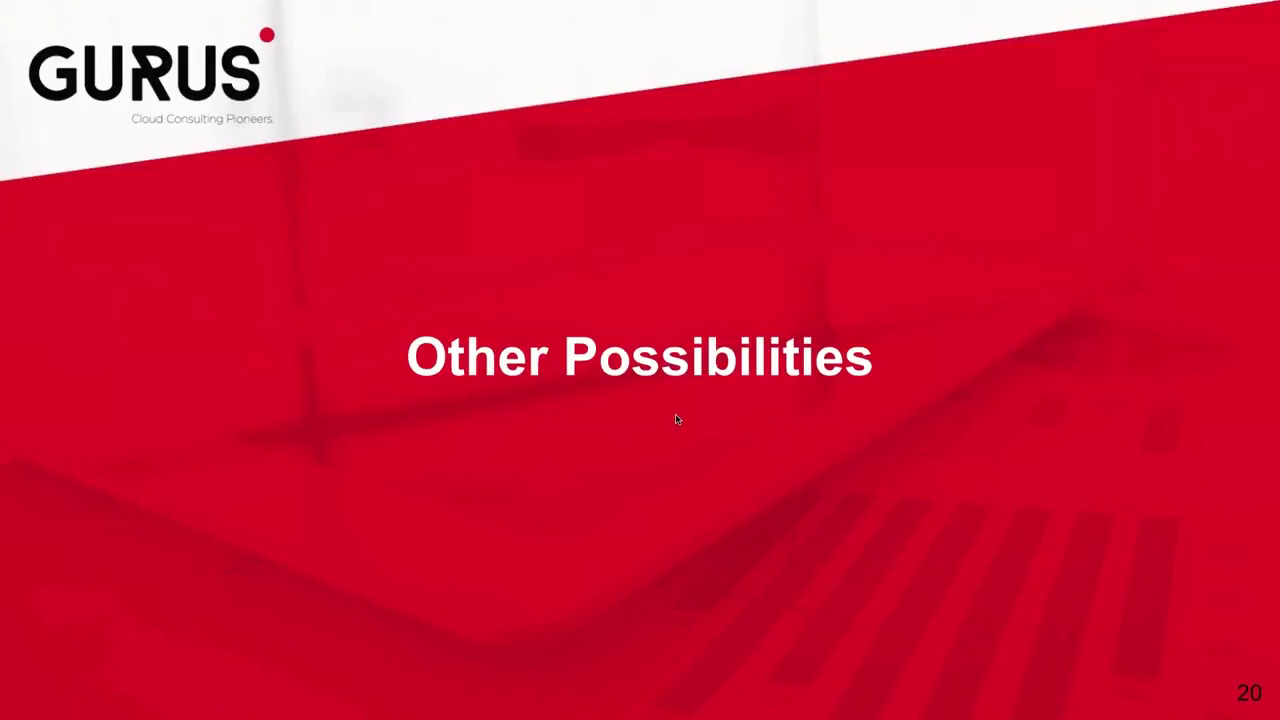
key("Right")
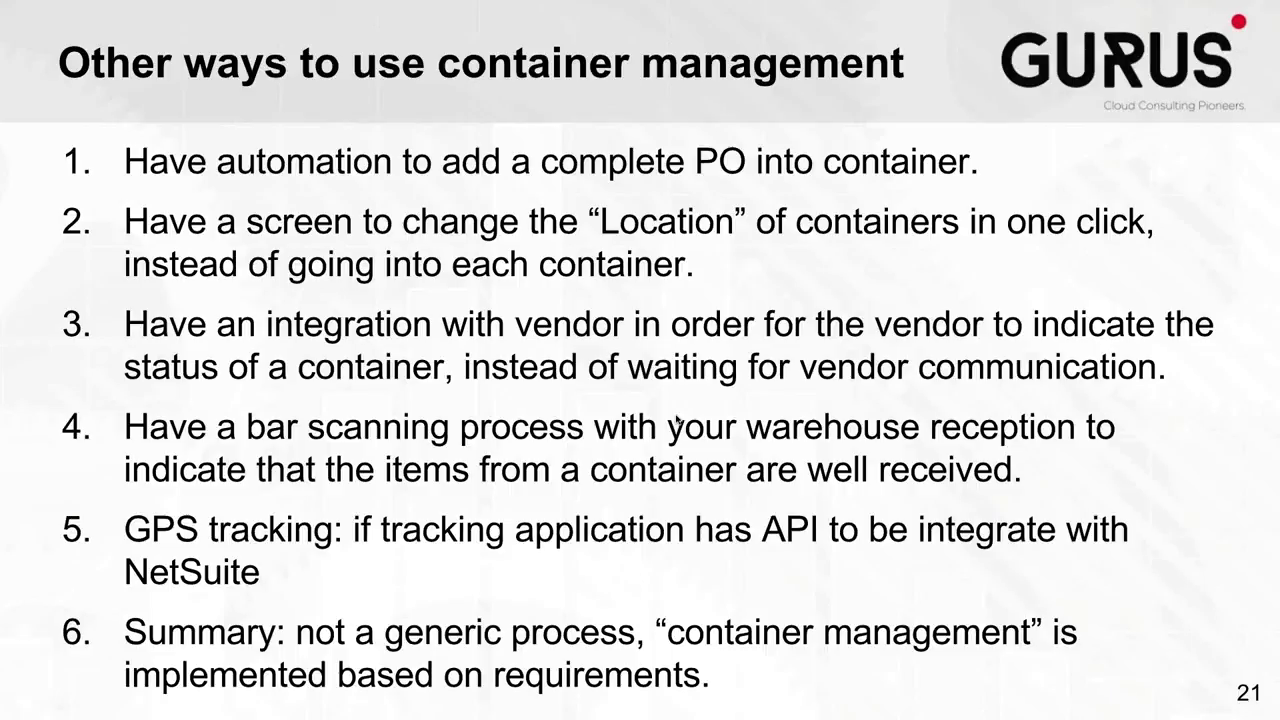